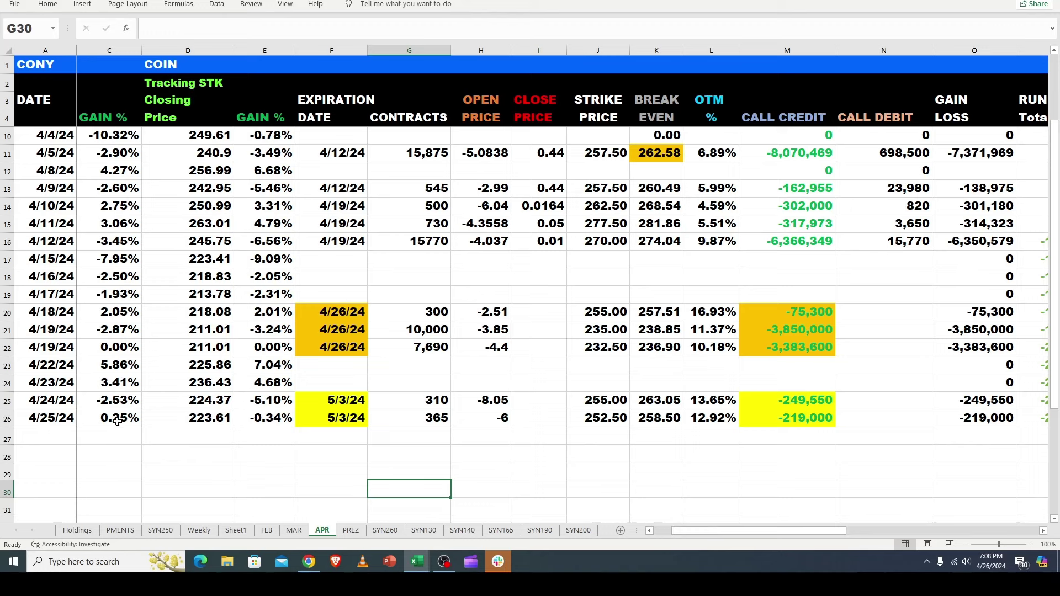
Review the 4/25/24 closing prices and gain percentages in the APR sheet, and bring the CONY intraday trades workbook into view.
click(264, 423)
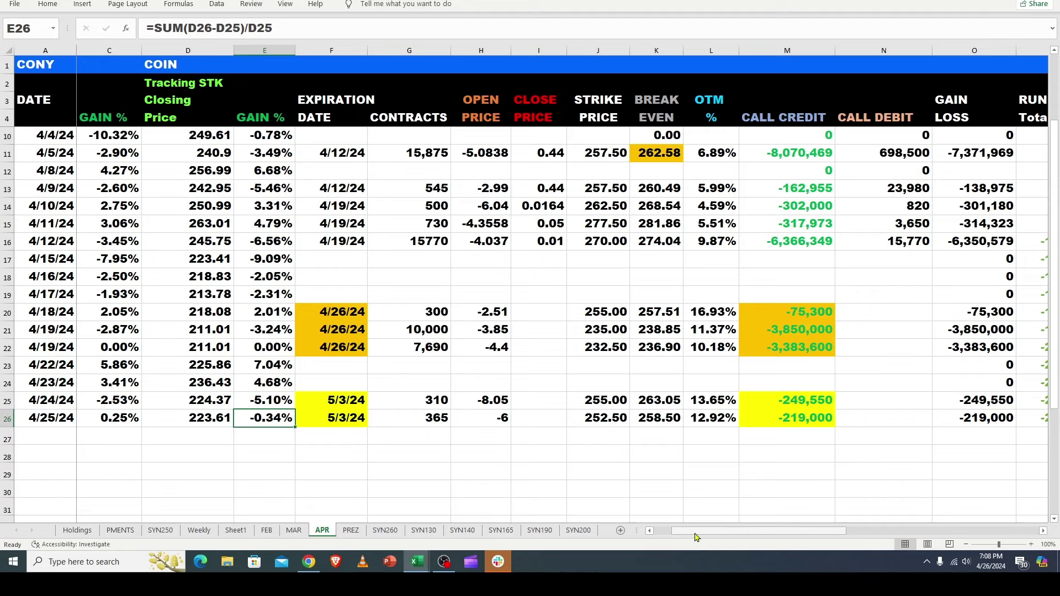
drag(694, 531, 675, 535)
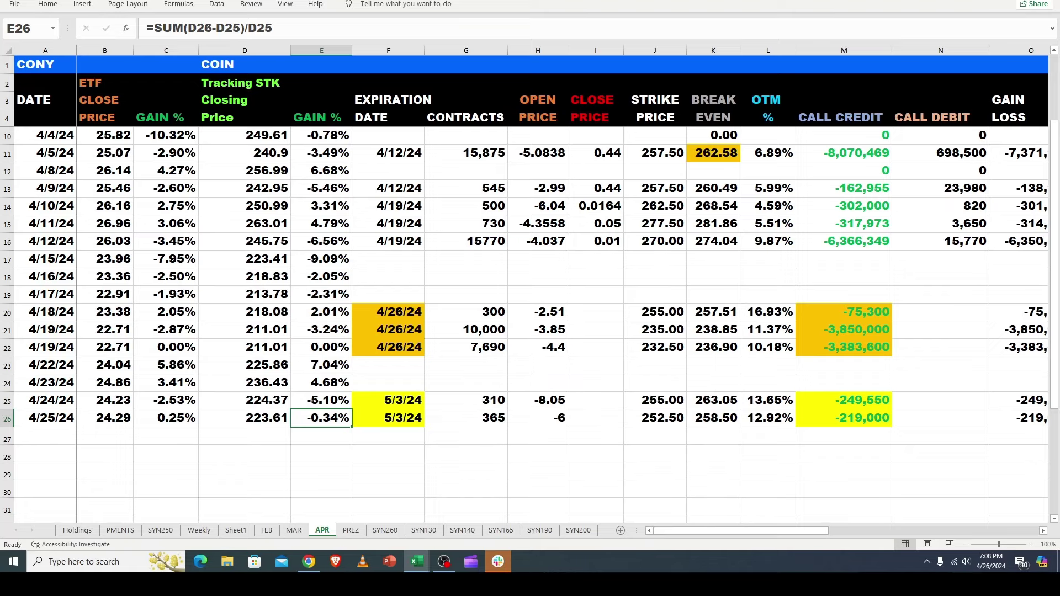
drag(1059, 130, 605, 3)
key(ctrl+Home)
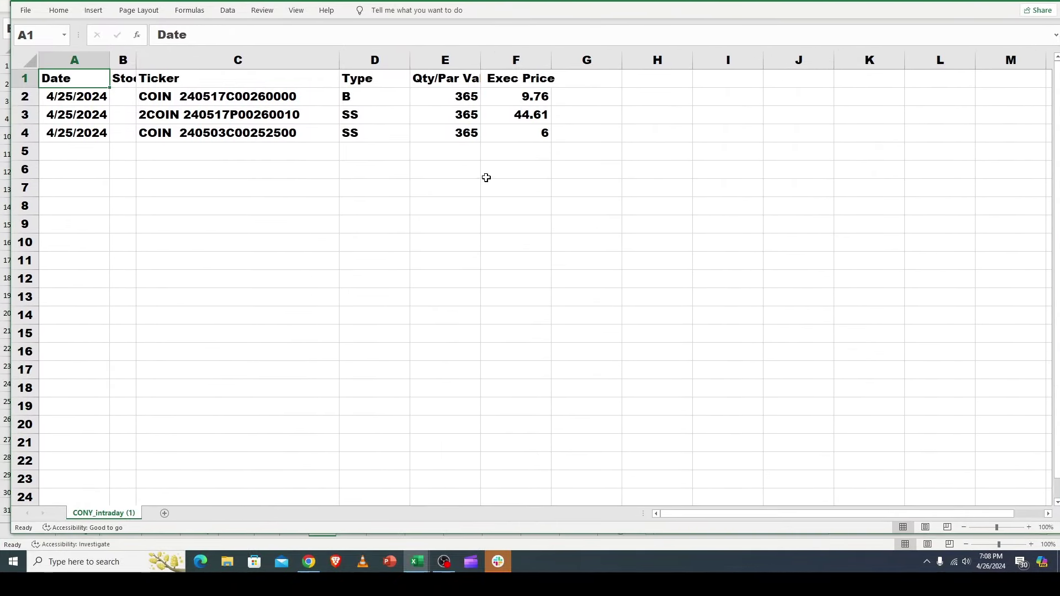
Examine the quantities of the first two 4/25/2024 trades and the execution price of the bought COIN call.
click(488, 171)
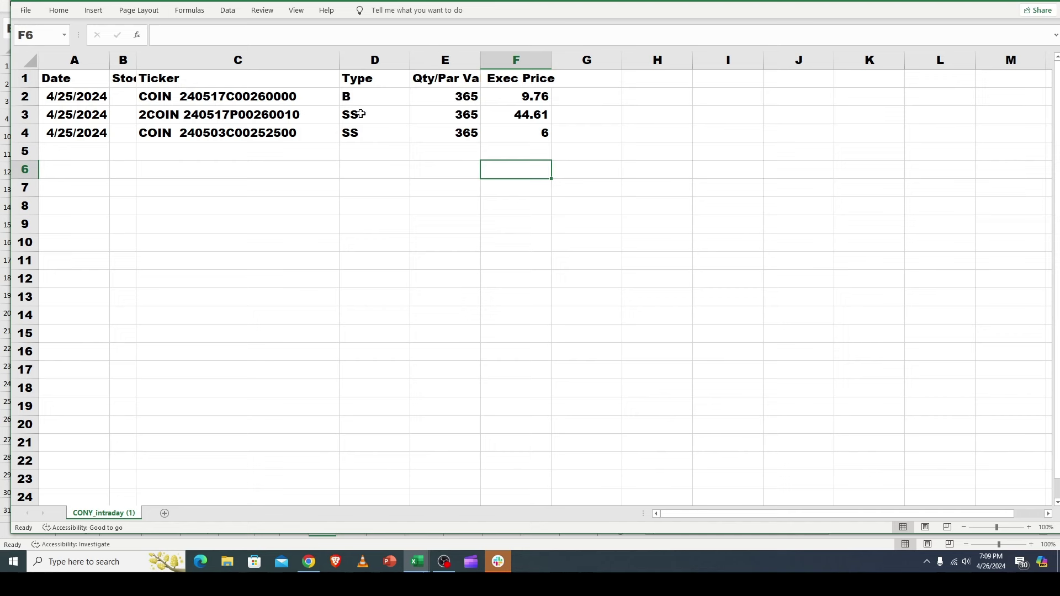
drag(462, 95, 461, 112)
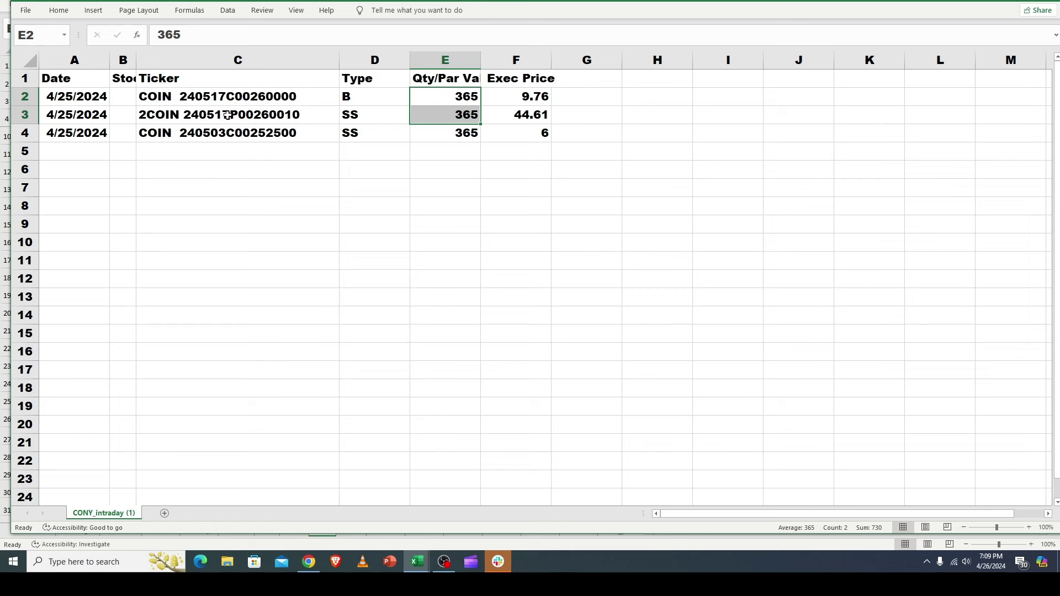
click(438, 97)
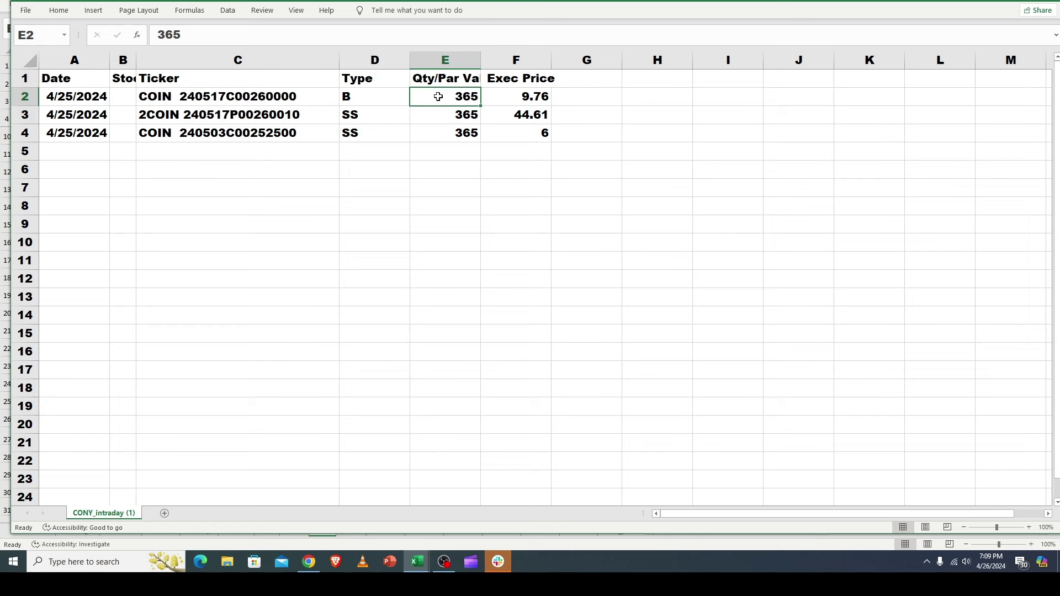
click(536, 98)
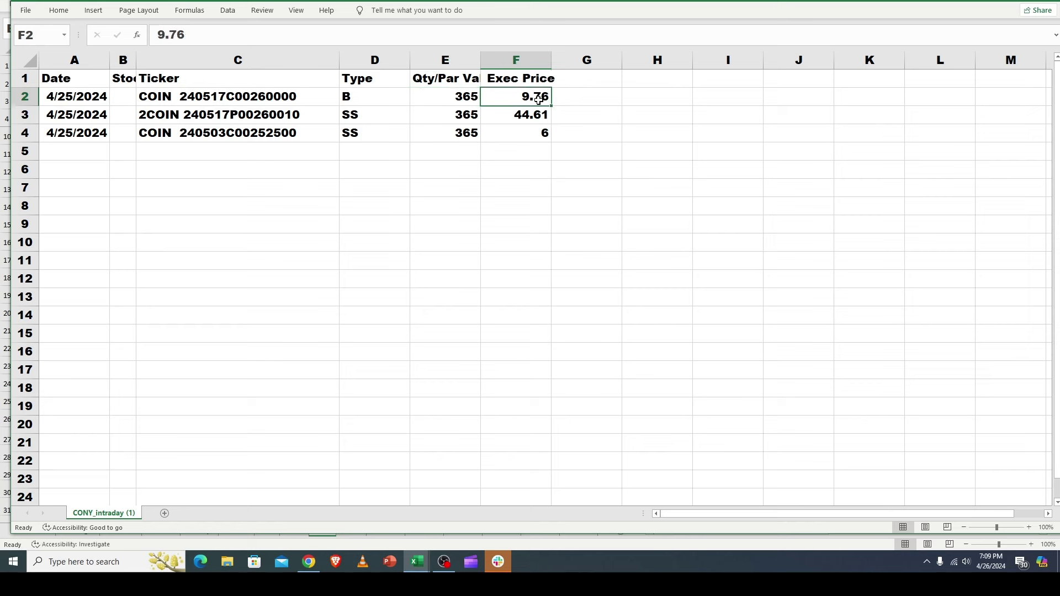
Compare the tickers and execution prices of the bought COIN call and the sold 2COIN put.
click(352, 118)
click(277, 115)
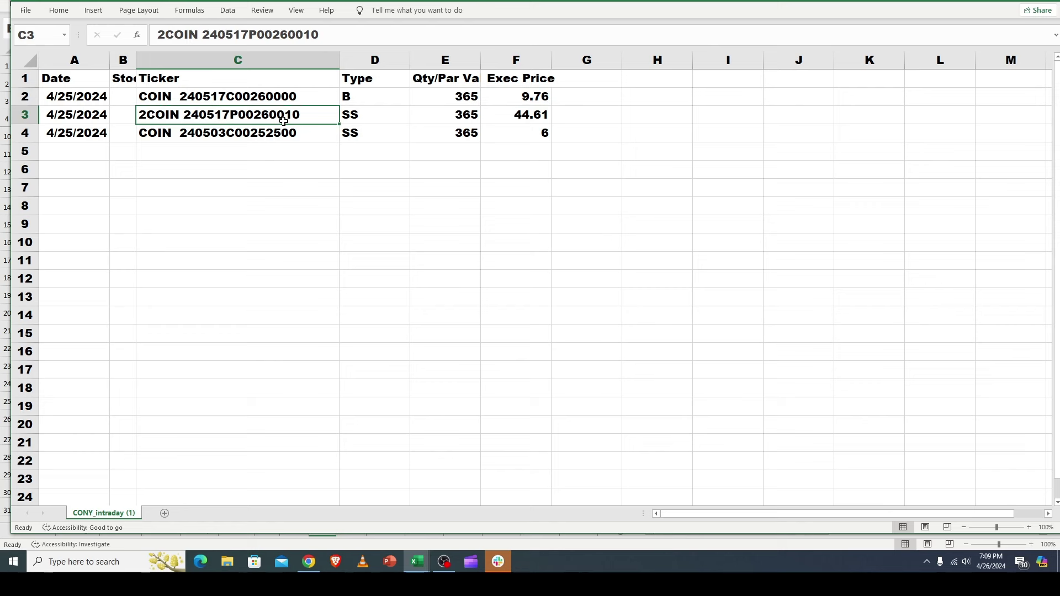
click(264, 98)
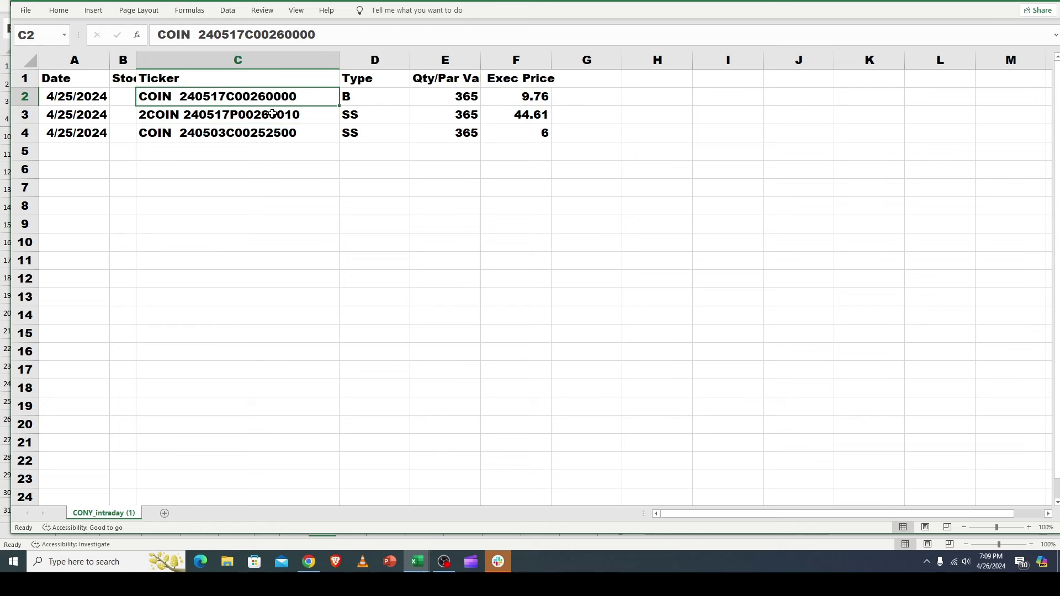
click(272, 114)
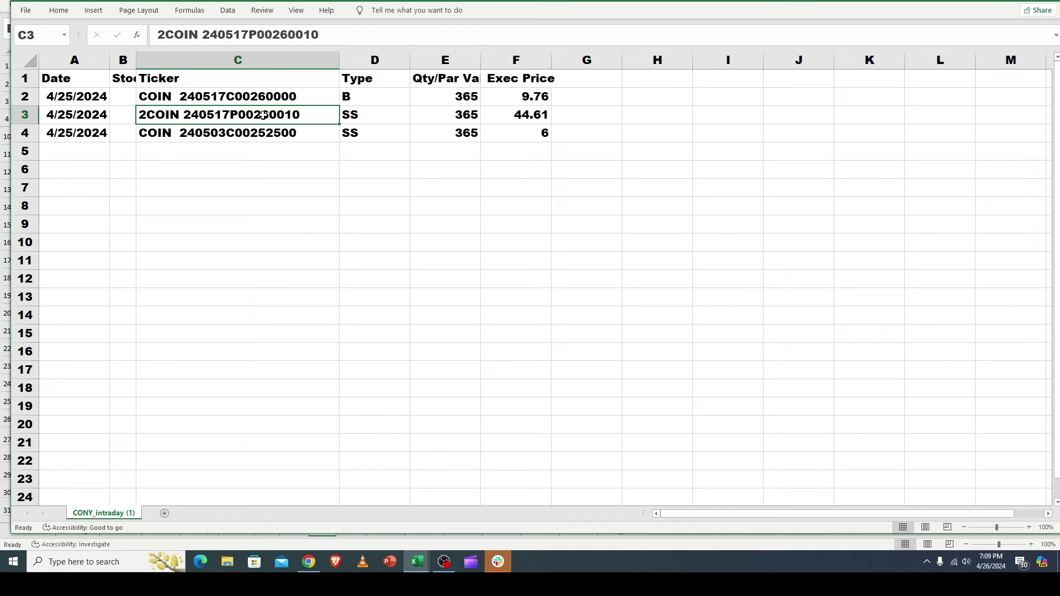
click(531, 95)
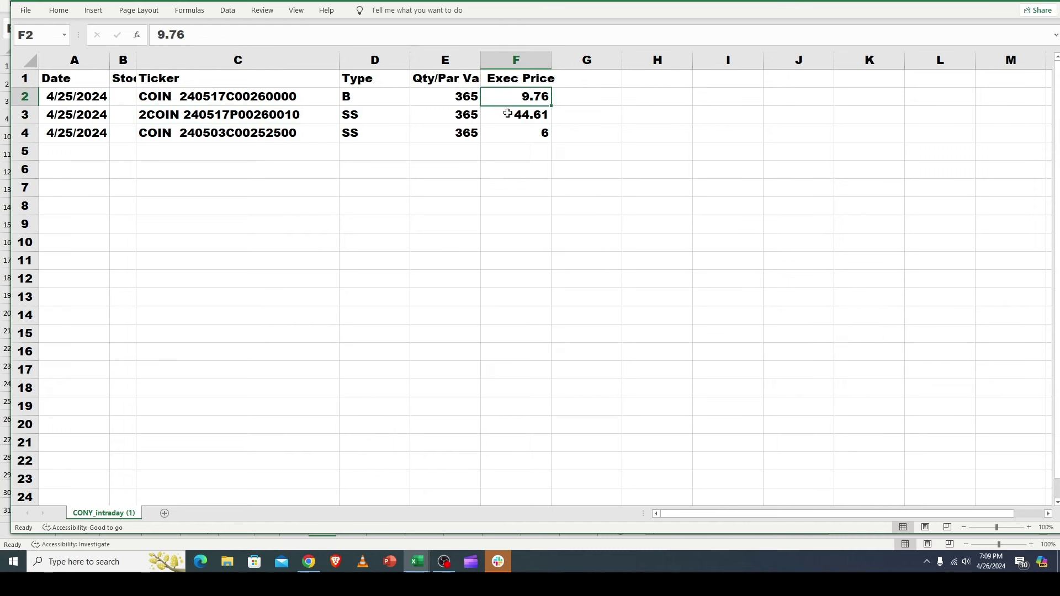
click(522, 117)
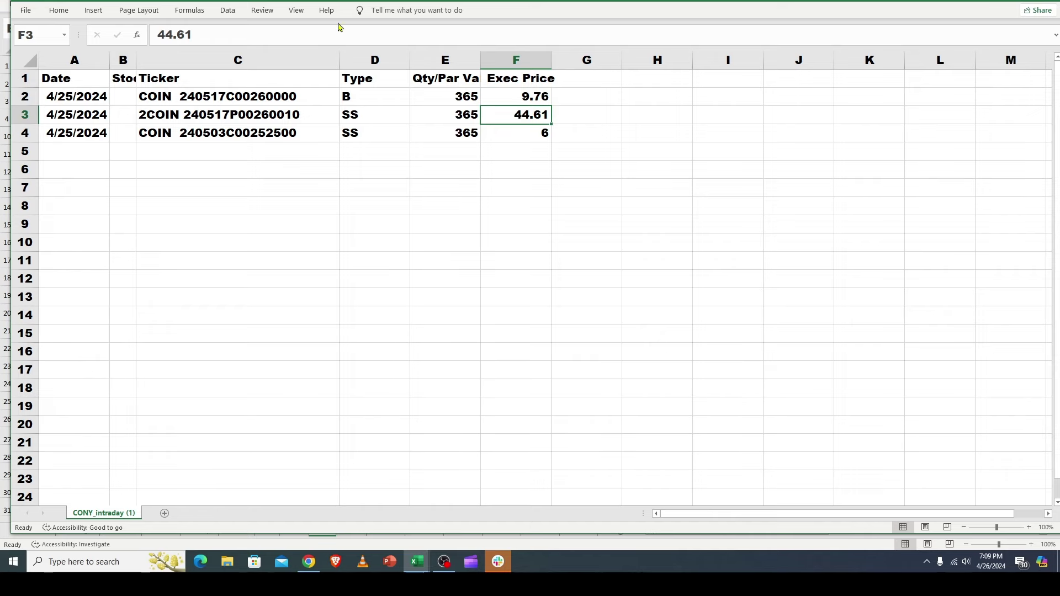
Close the CONY_intraday_4_25 workbook and return to the CONY workbook.
drag(458, 3, 360, 64)
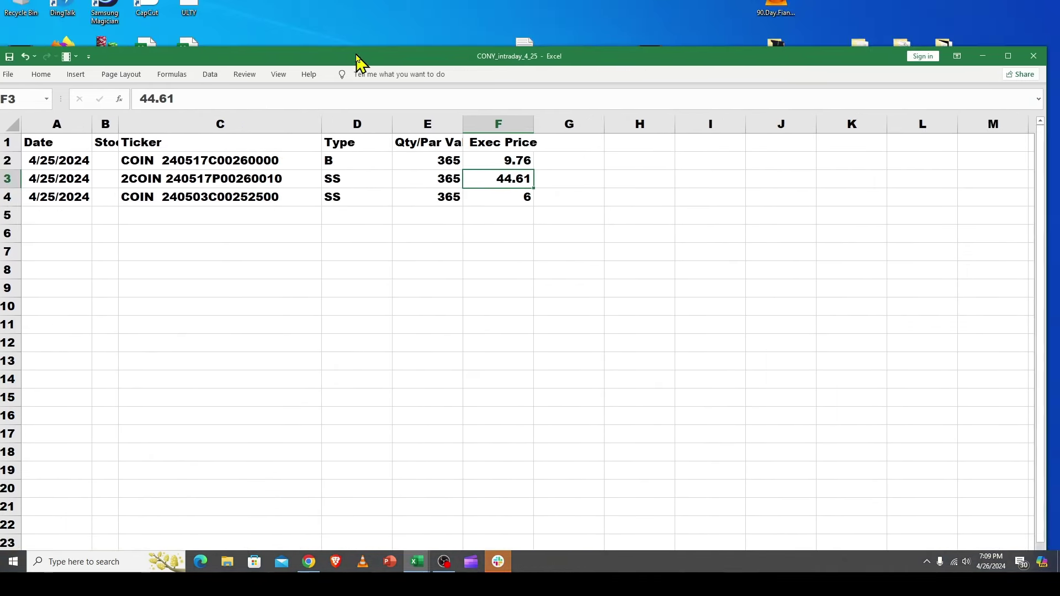
click(1033, 55)
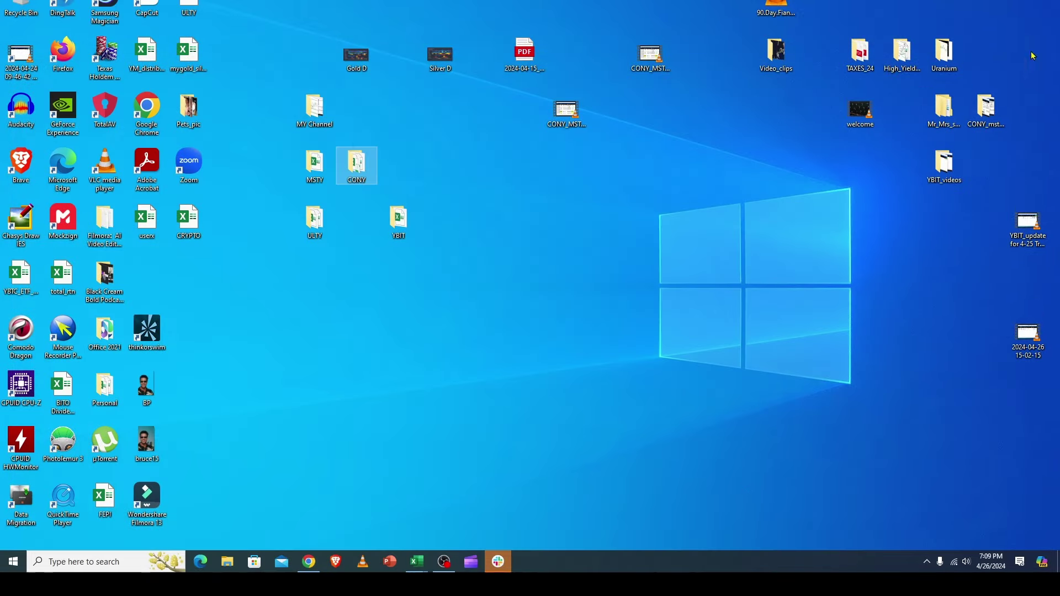
click(425, 562)
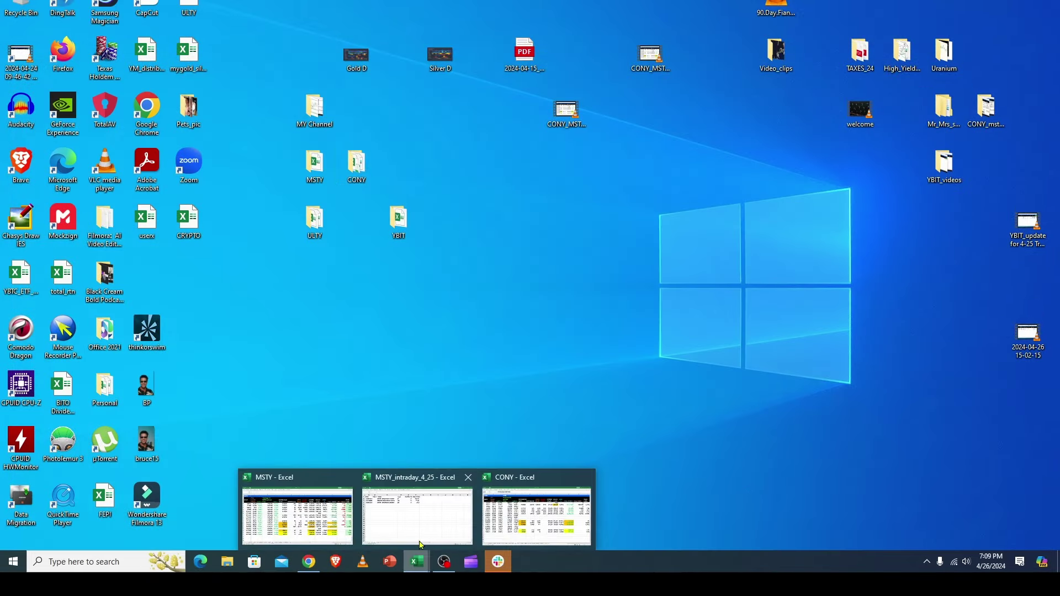
click(519, 521)
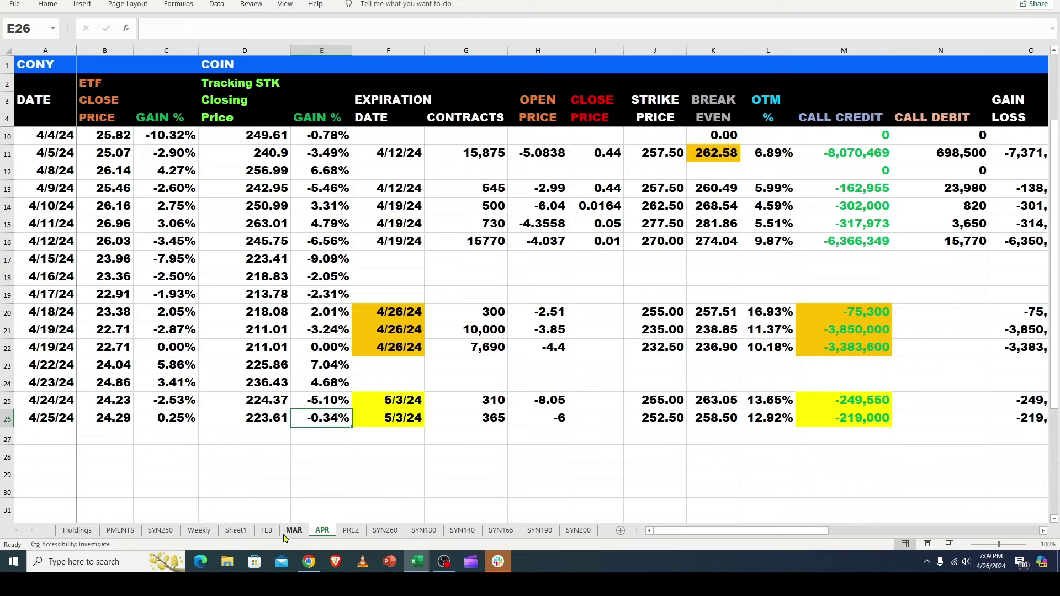
Look over the Weekly sheet, and check the 4/25/24 contracts and call price in the SYN260 sheet.
click(200, 532)
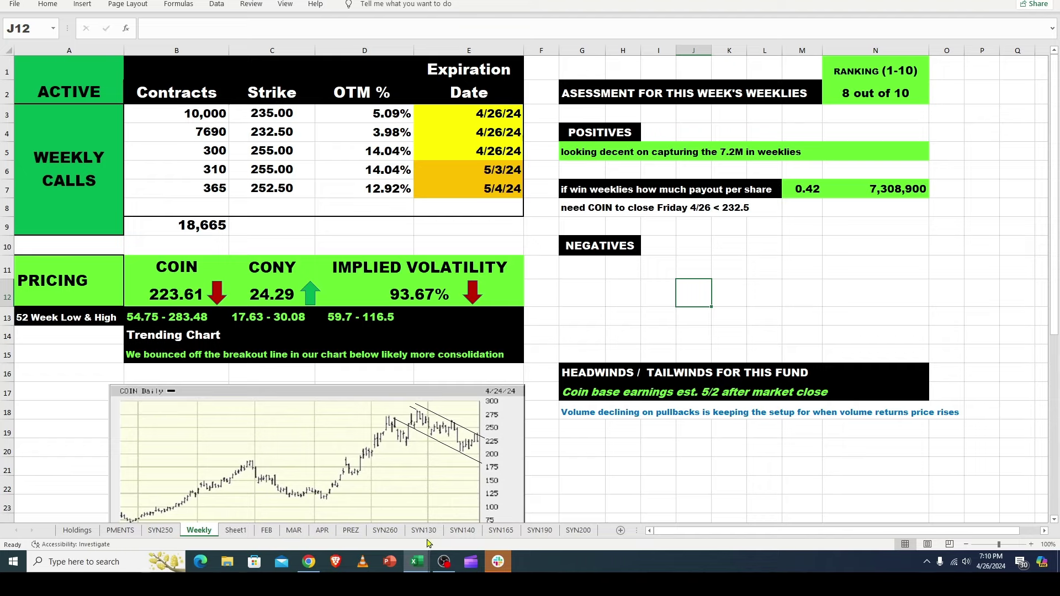
click(386, 532)
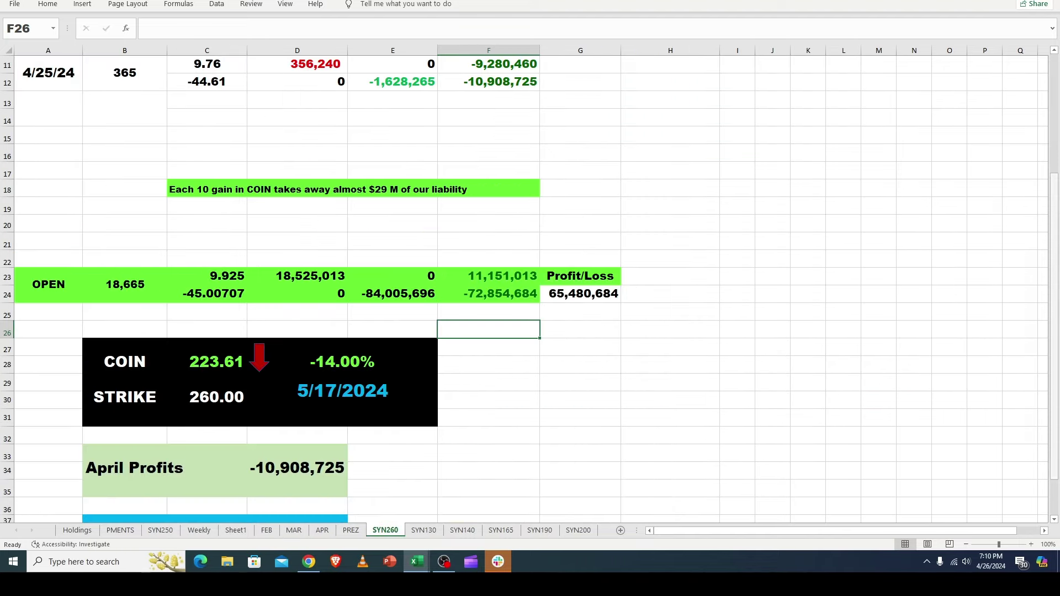
scroll(888, 129, up, 4)
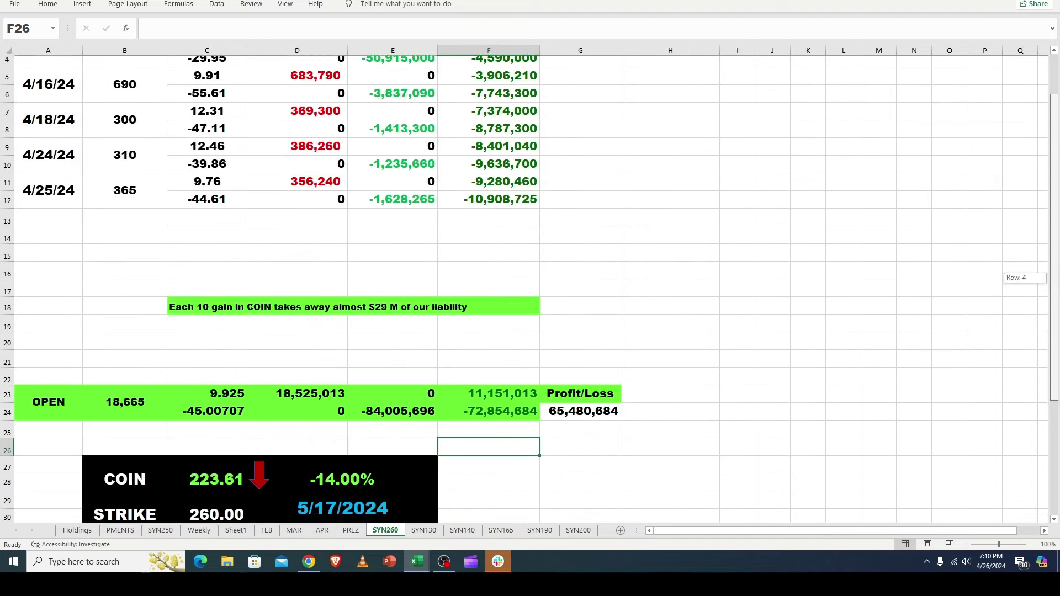
click(134, 247)
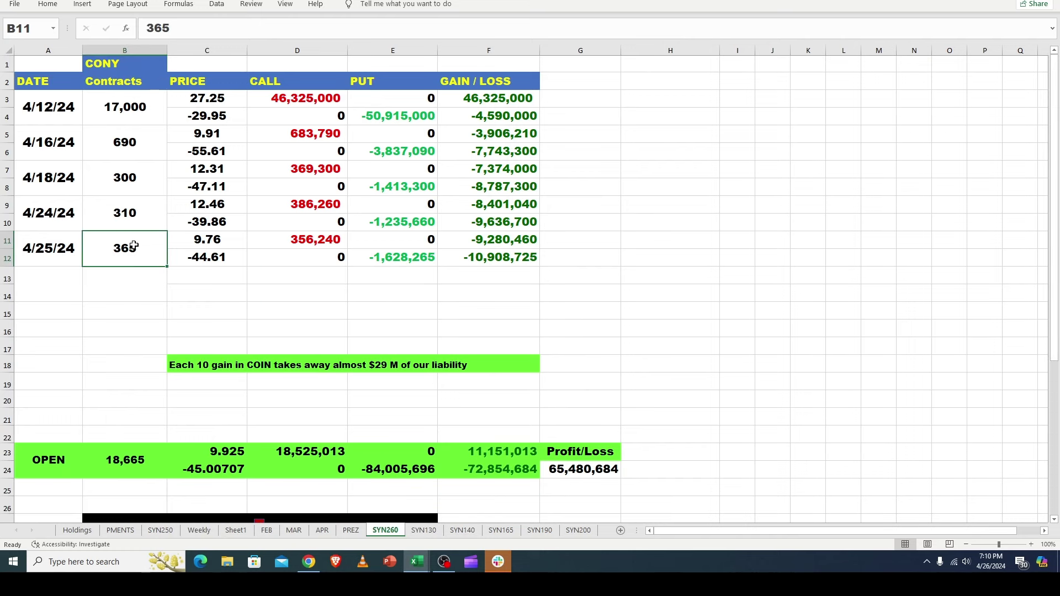
click(206, 241)
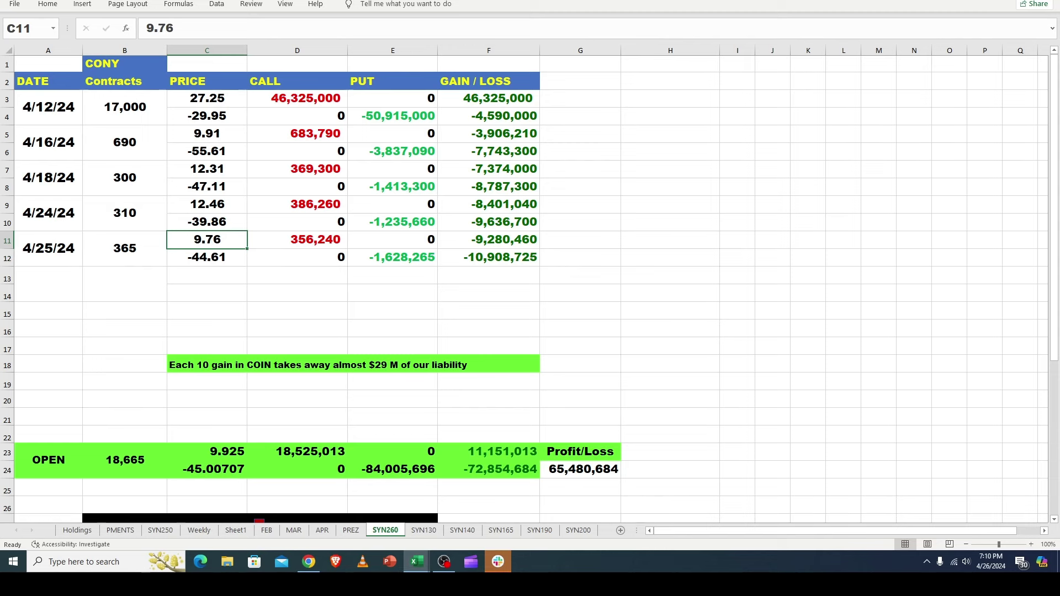
Examine the strike price and expiration date of the synthetic position in the SYN260 summary box.
drag(1055, 284, 1050, 337)
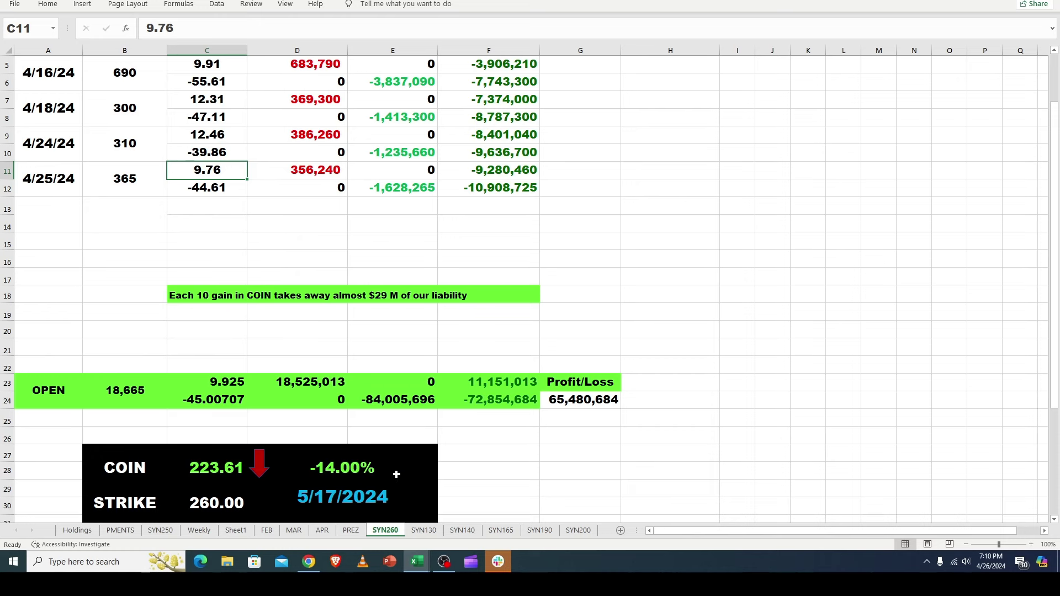
click(222, 504)
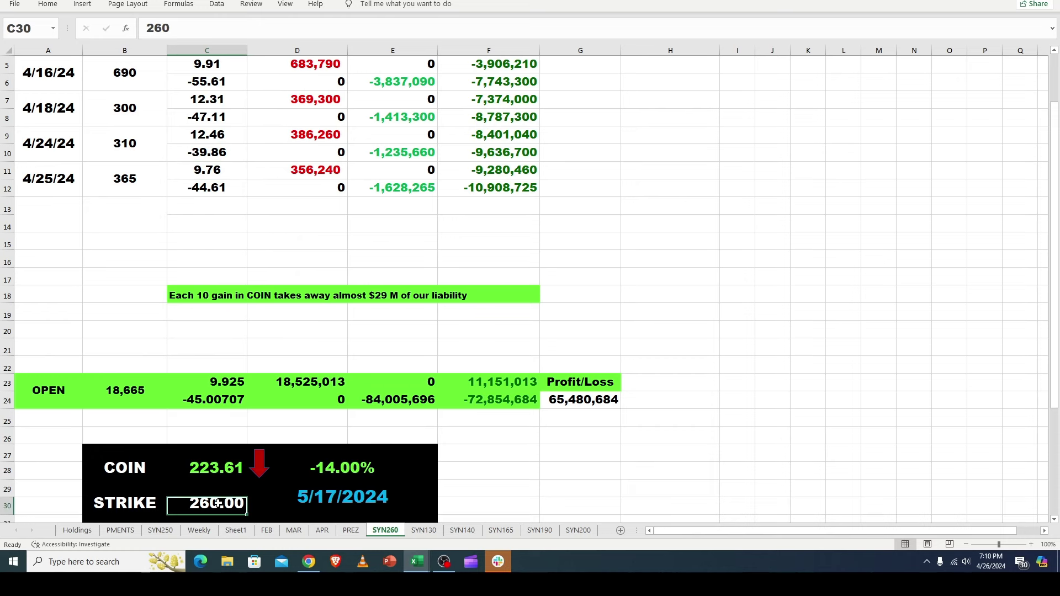
click(326, 503)
click(204, 511)
click(312, 498)
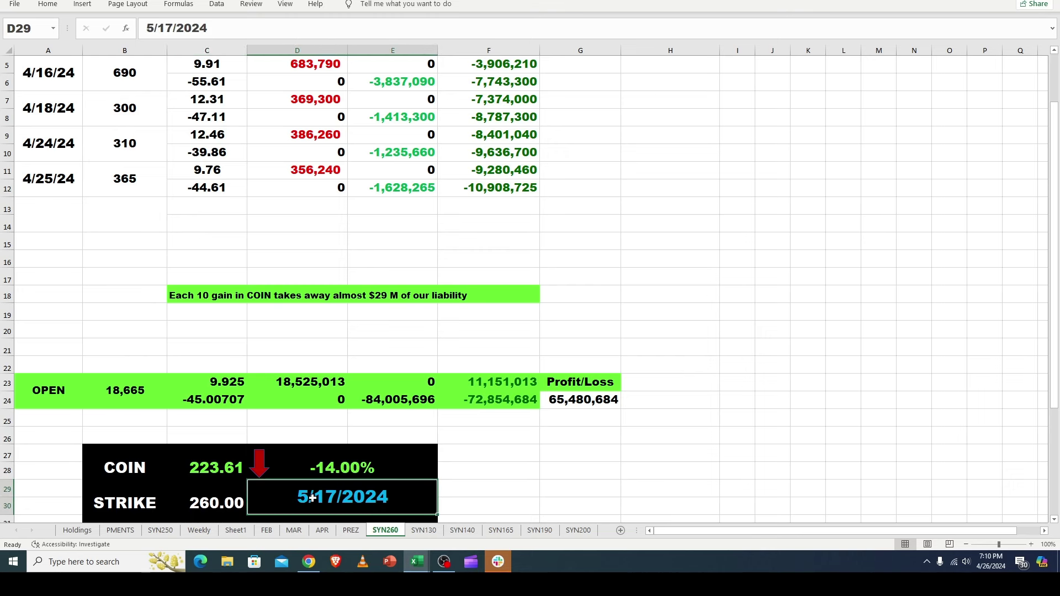
Compare the open position's Profit/Loss with the running gain/loss on the 4/25/24 row of SYN260.
click(587, 401)
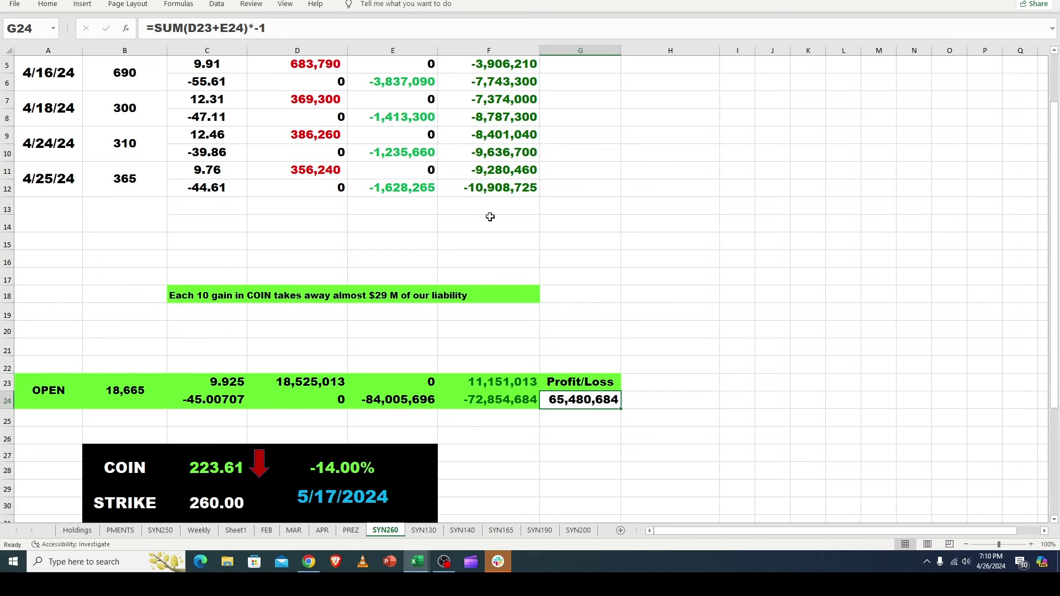
click(481, 189)
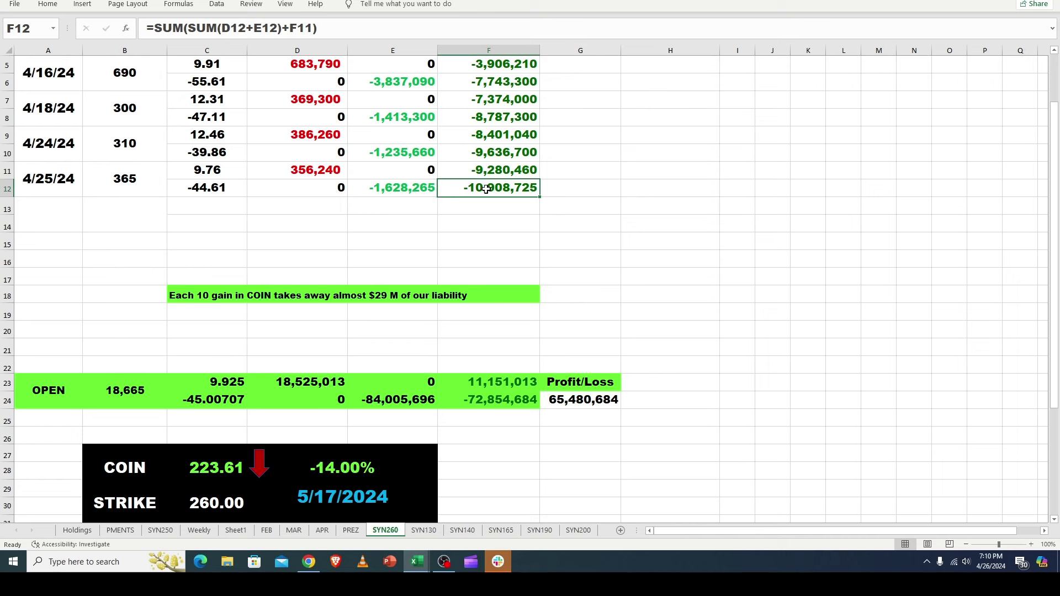
click(566, 402)
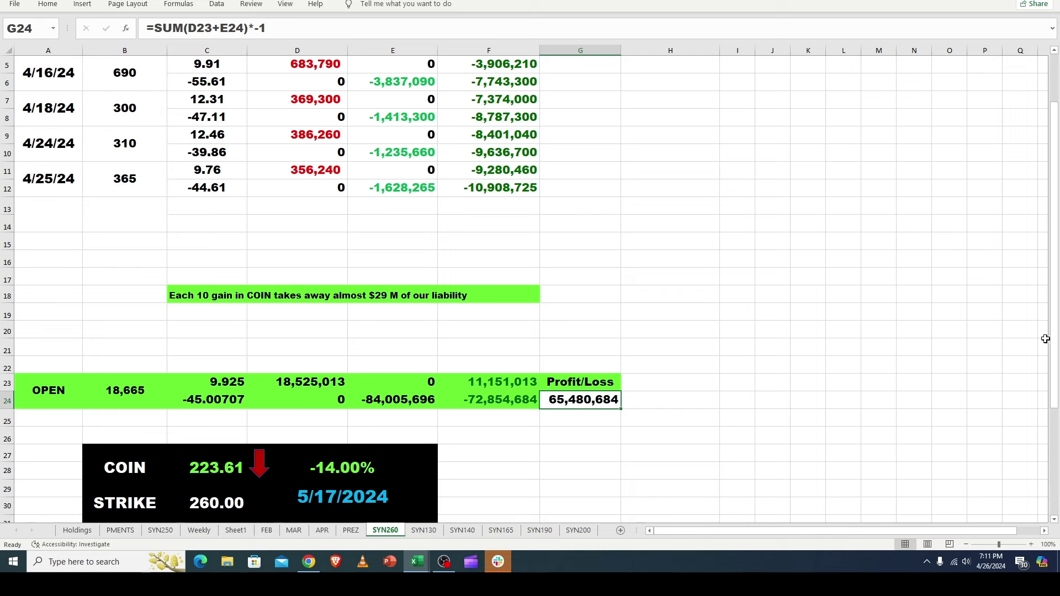
drag(1052, 338, 1047, 367)
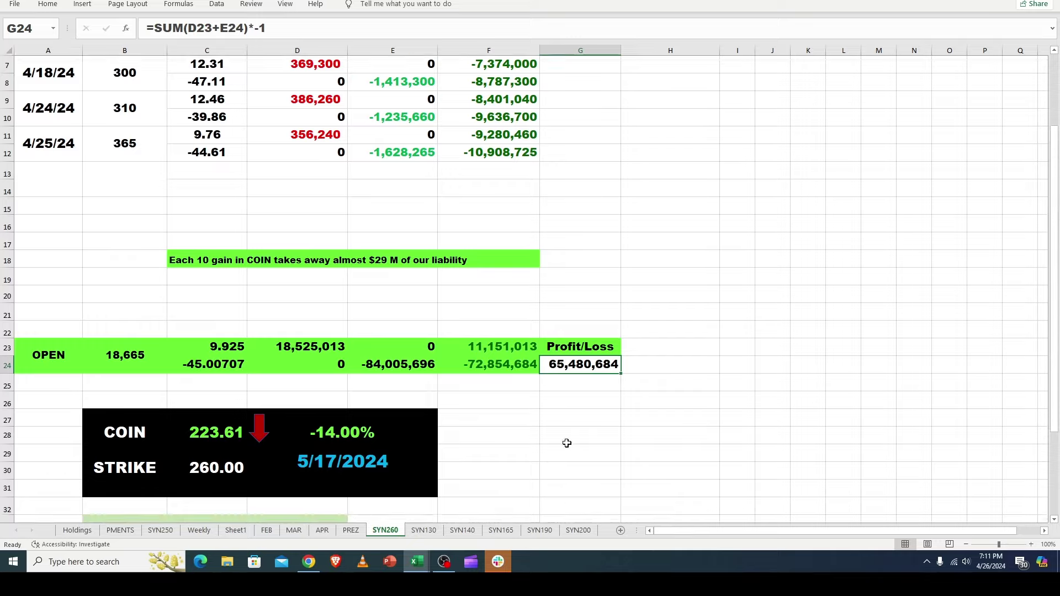
Check the expiration date and contract count of the 4/25/24 weekly call in the APR sheet.
click(323, 532)
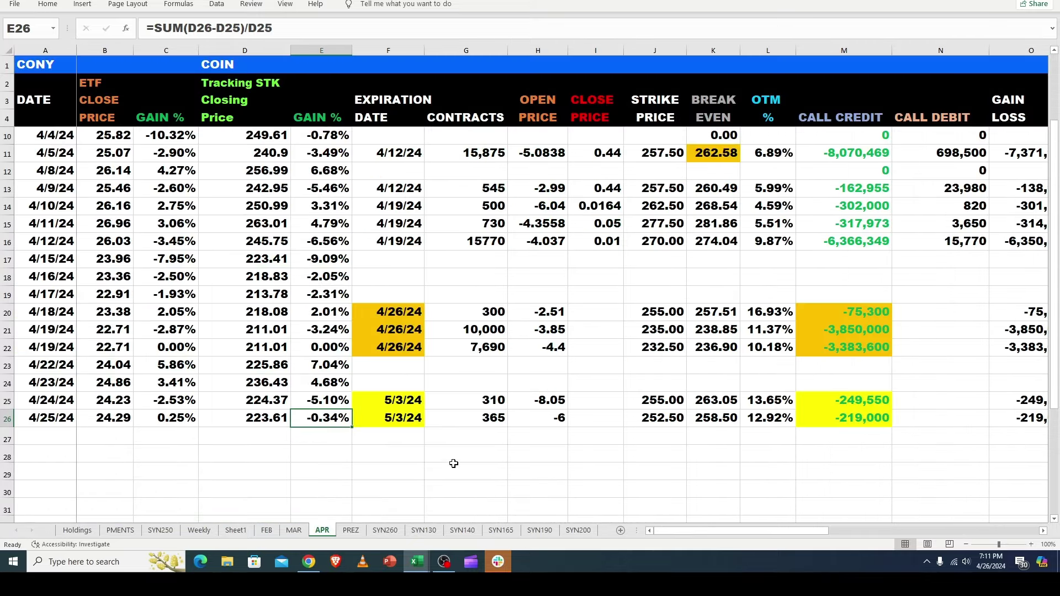
click(396, 422)
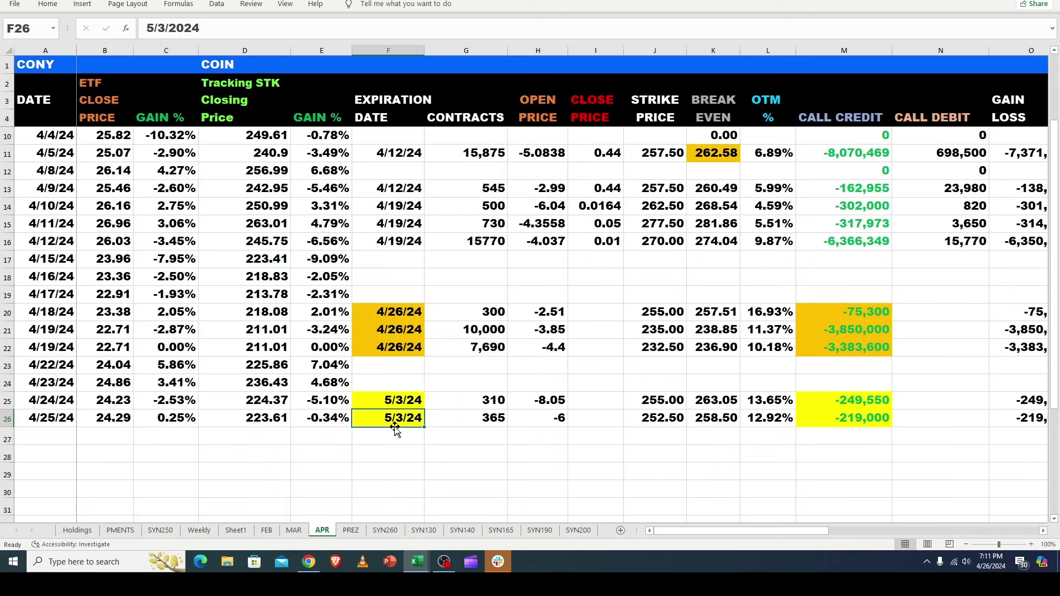
click(493, 416)
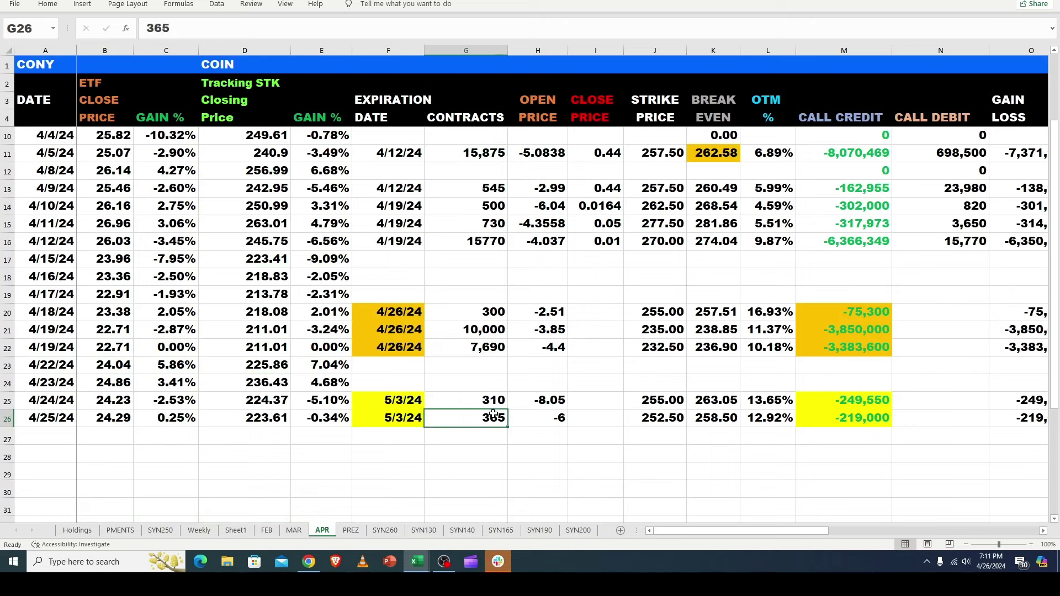
click(396, 417)
click(468, 418)
click(384, 419)
click(484, 420)
Compare the strike prices and contract counts of the 4/24/24 and 4/25/24 calls, and check the latter's open price.
click(663, 419)
click(660, 399)
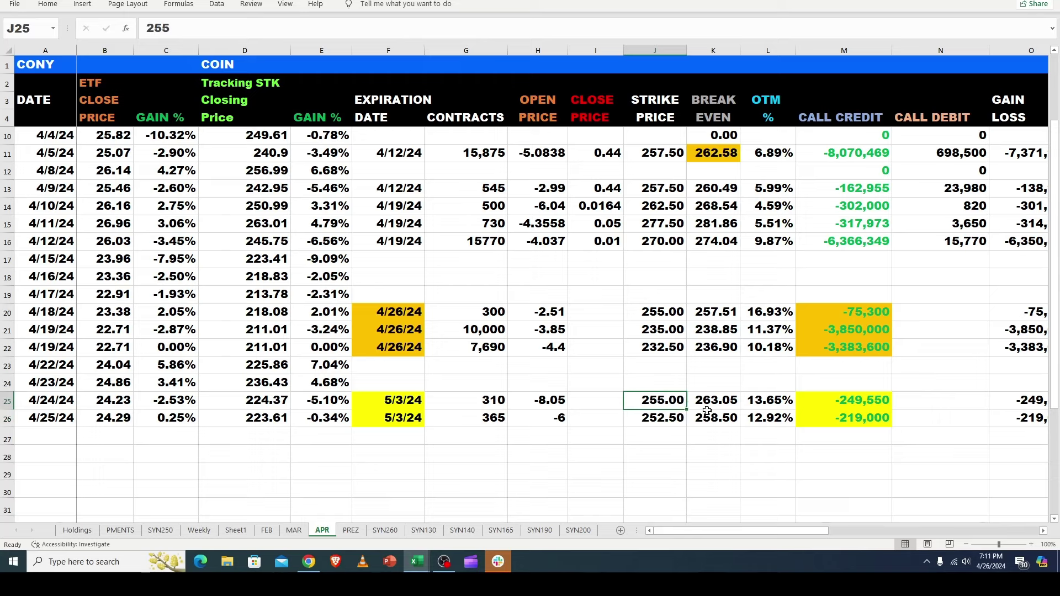
click(490, 401)
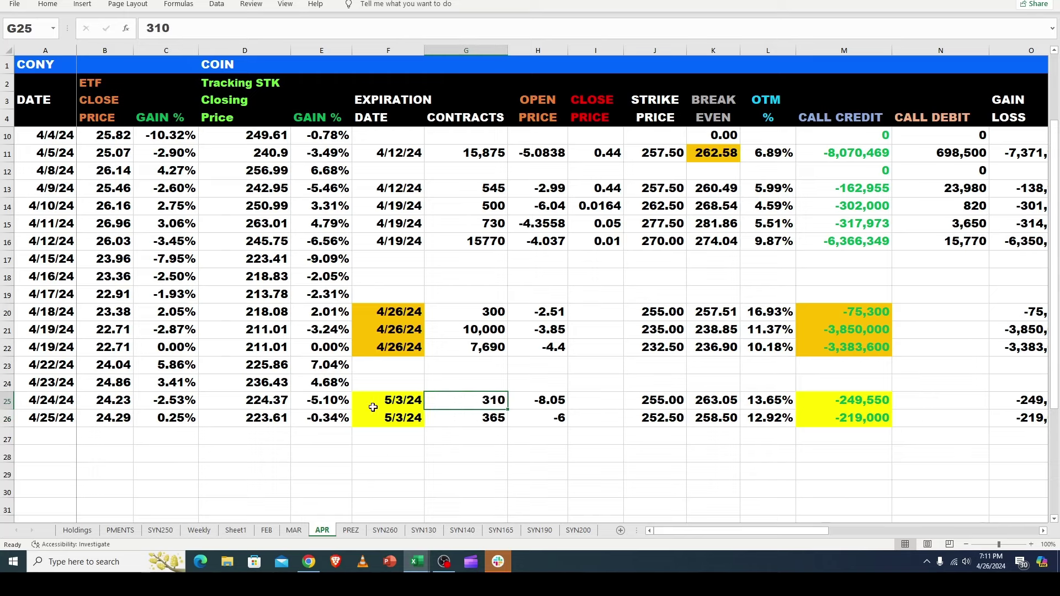
click(487, 418)
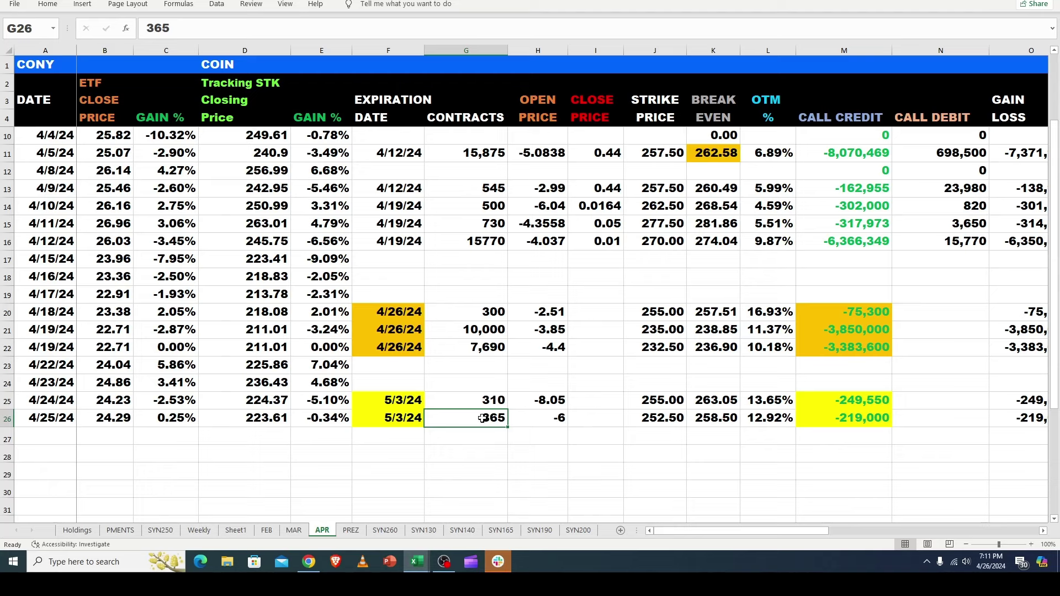
click(550, 415)
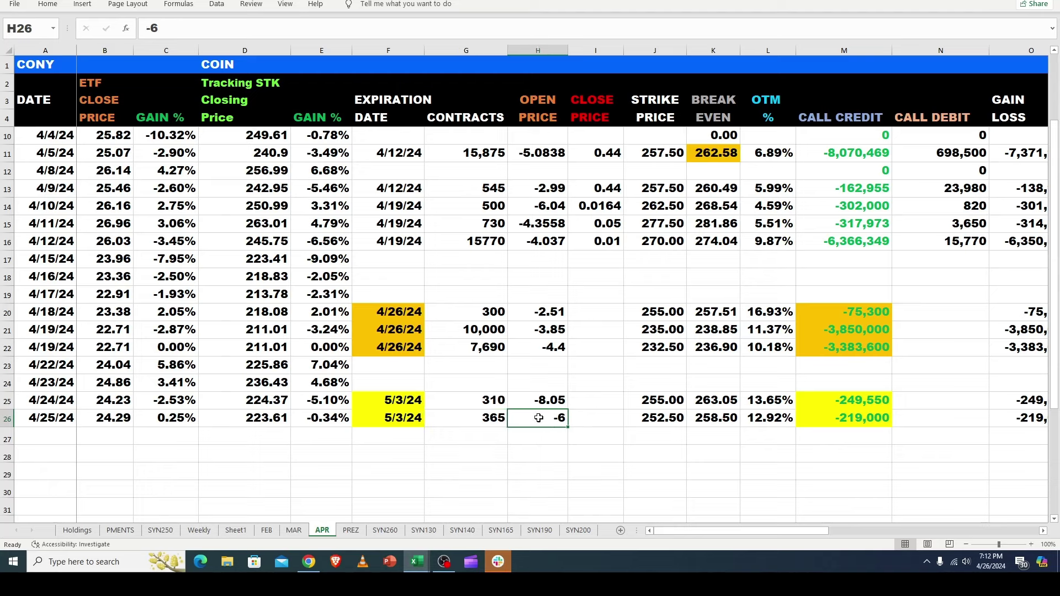
Check the contract count, strike price and running total of the 4/25/24 weekly call in the APR sheet.
click(493, 418)
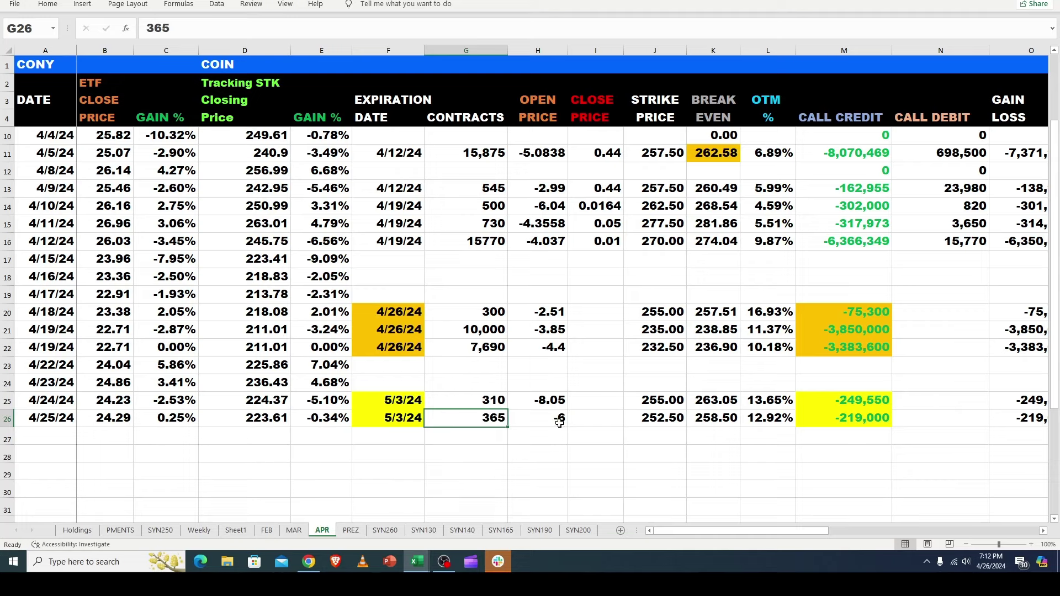
click(661, 420)
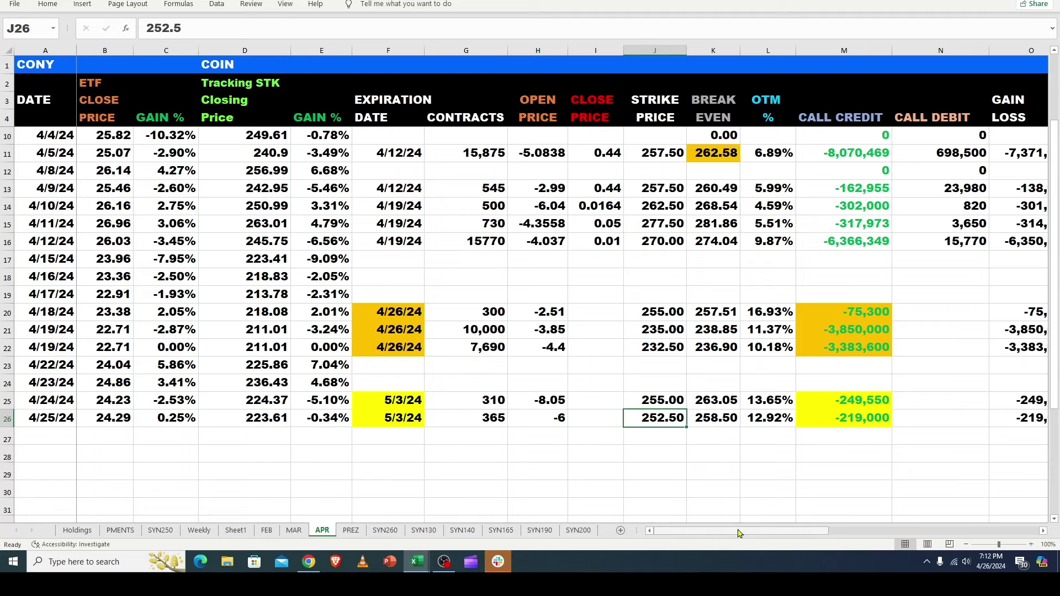
drag(740, 534, 827, 541)
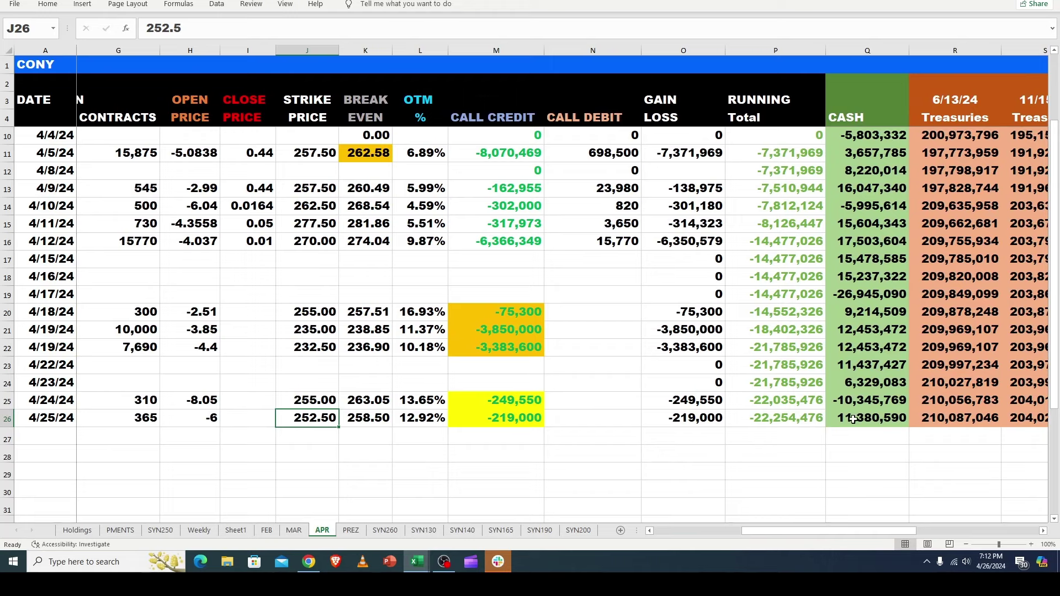
click(771, 419)
drag(779, 535, 673, 532)
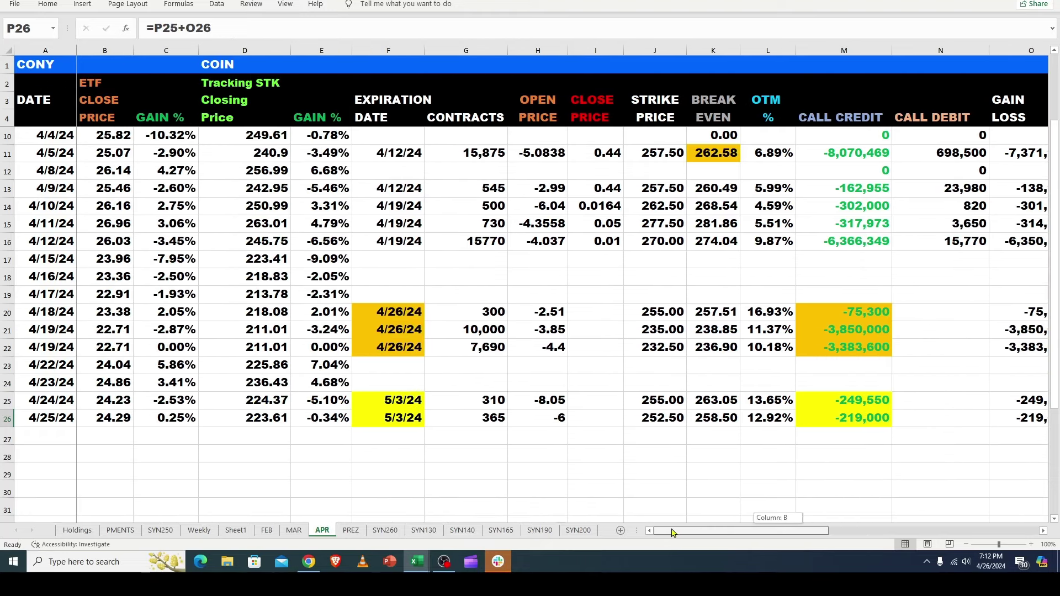
Compare the call credits of the 4/24/24 and 4/25/24 weekly calls in the APR sheet.
drag(663, 454, 822, 450)
click(817, 451)
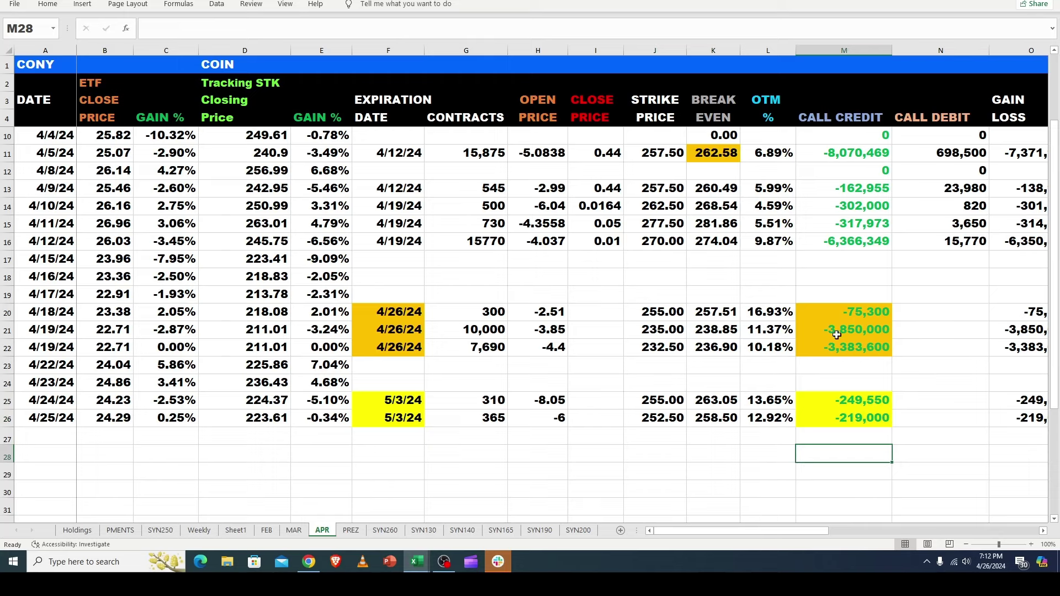
click(843, 402)
click(847, 417)
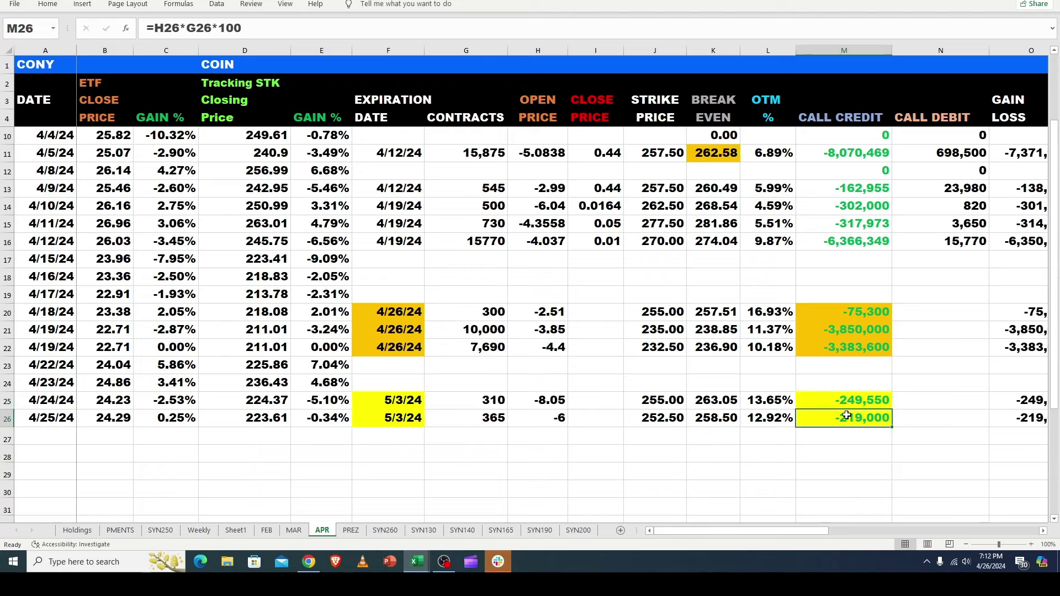
Check the 4/25/24 change in net assets less options in the APR sheet.
click(822, 435)
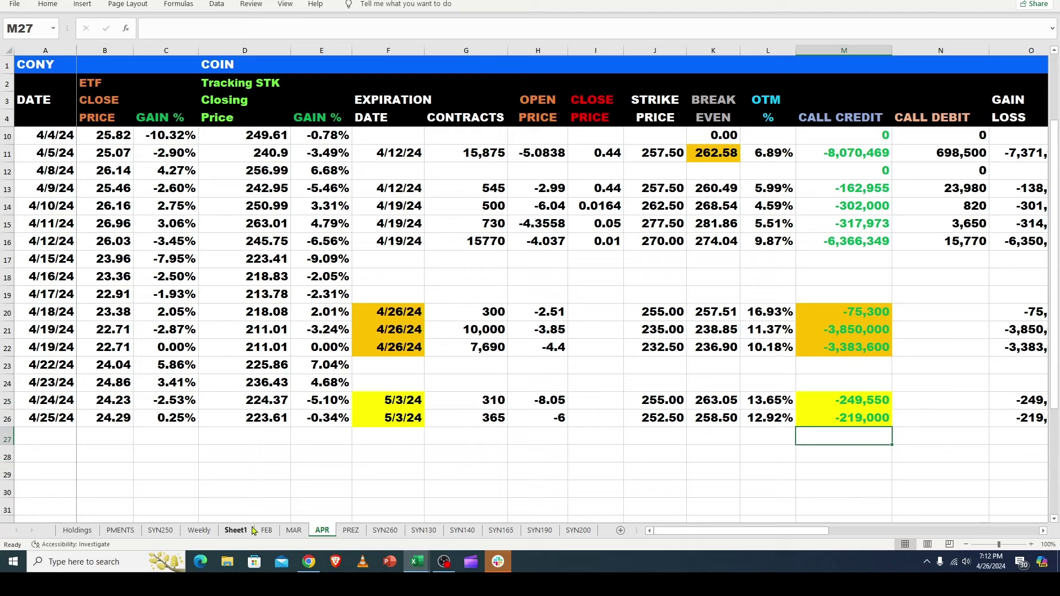
drag(708, 536, 920, 541)
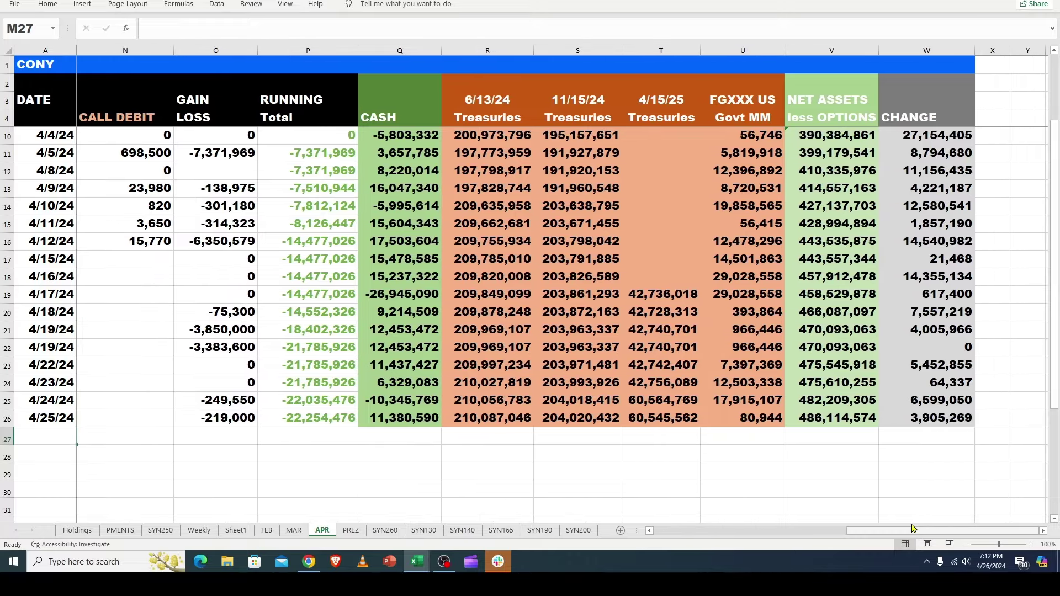
click(934, 418)
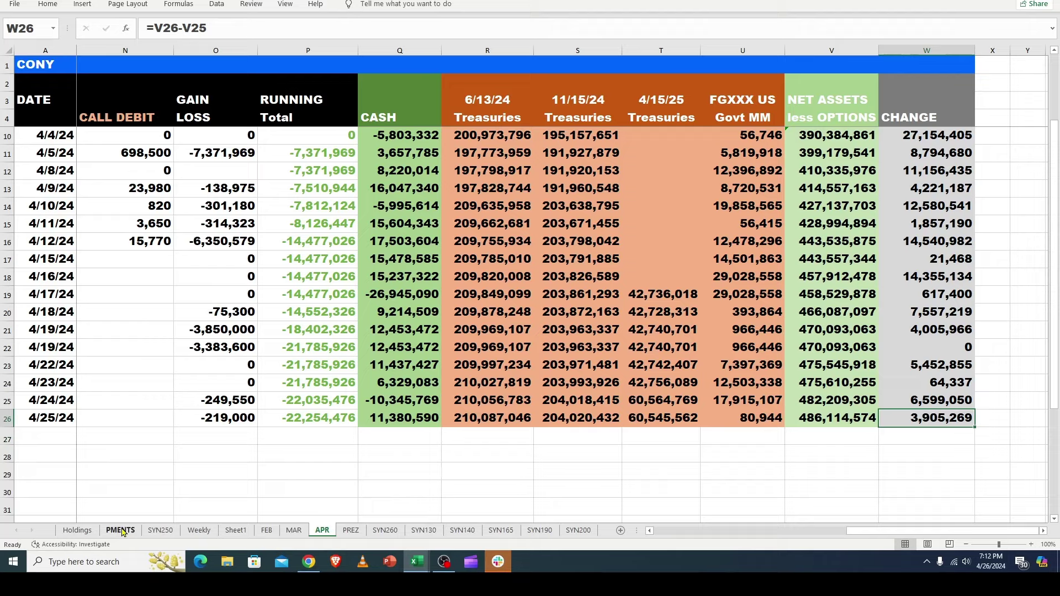
Examine the daily share change and the shares outstanding in the Holdings sheet.
click(77, 530)
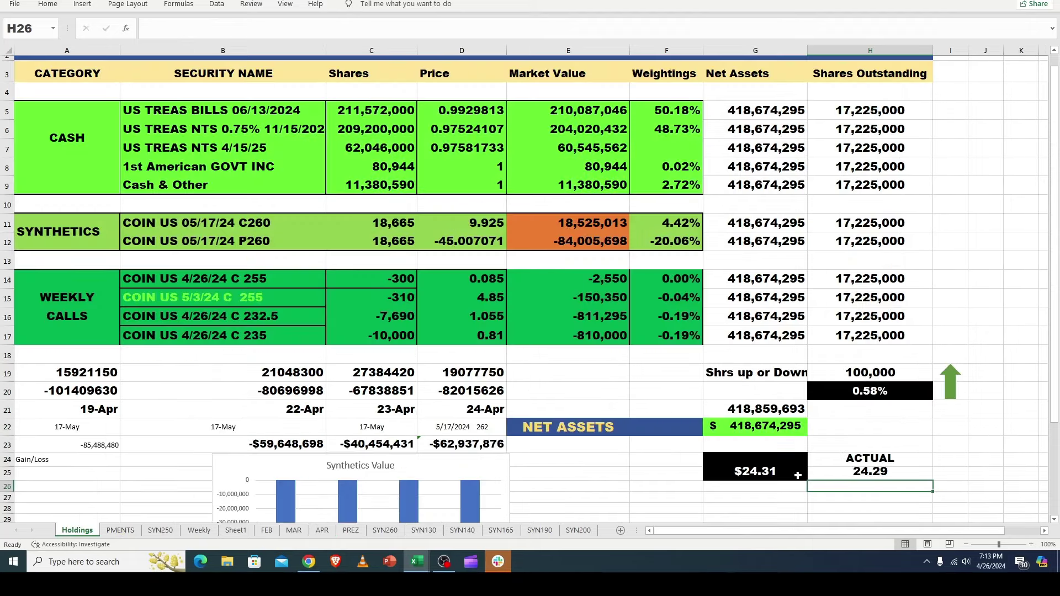
click(870, 371)
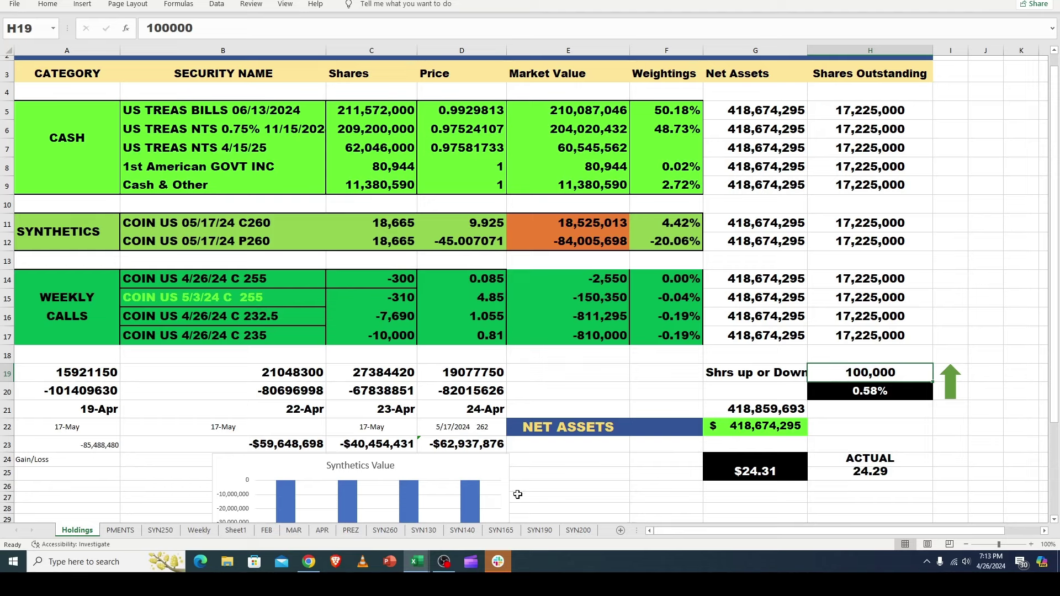
click(574, 389)
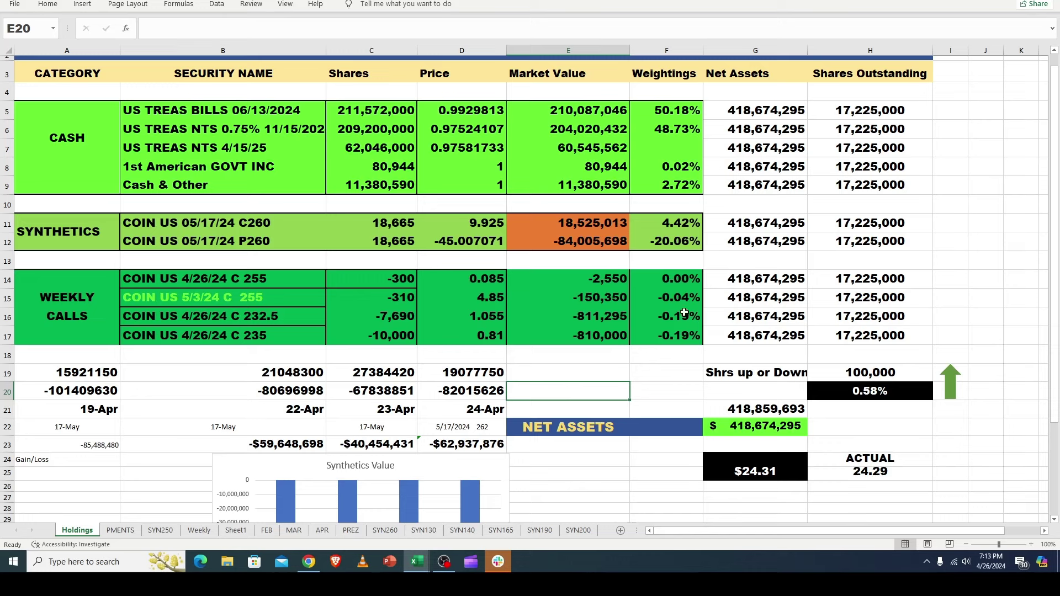
click(863, 371)
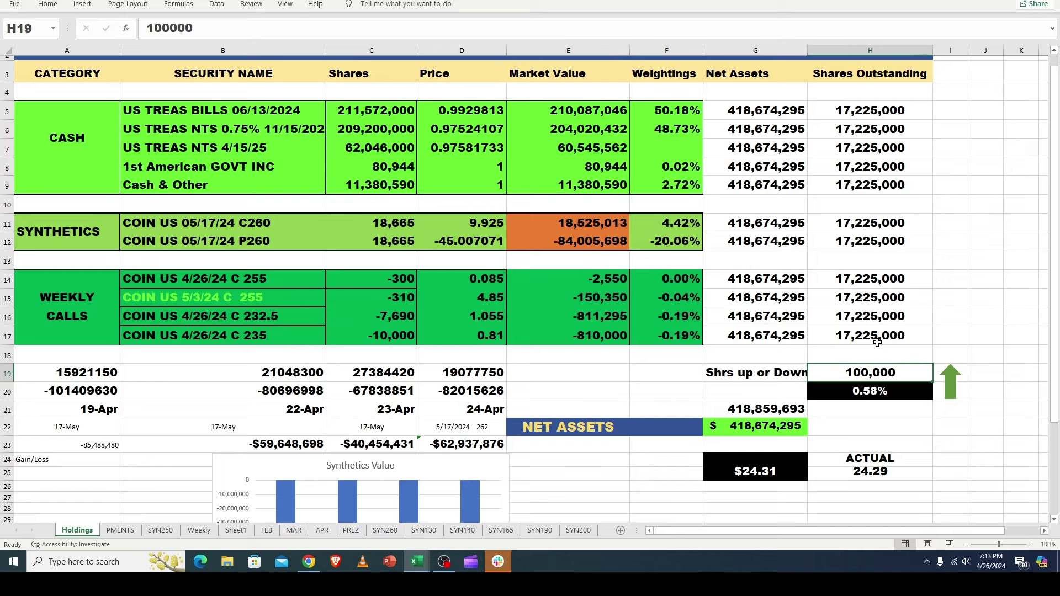
click(841, 341)
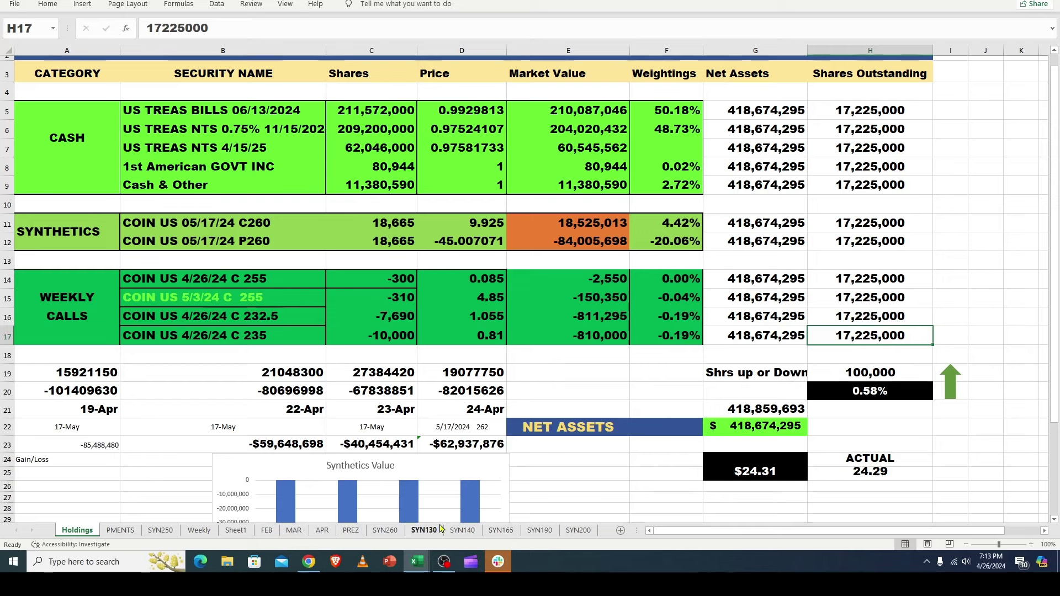
Review the open weekly call rows in the APR sheet and bring up the SYN260 synthetic position.
click(322, 531)
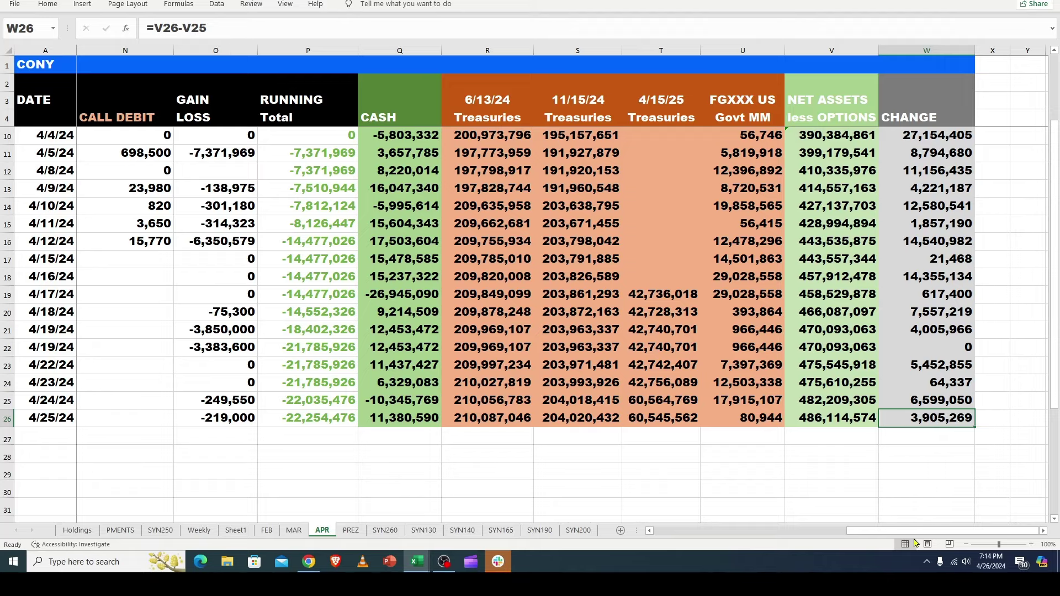
drag(917, 535, 665, 556)
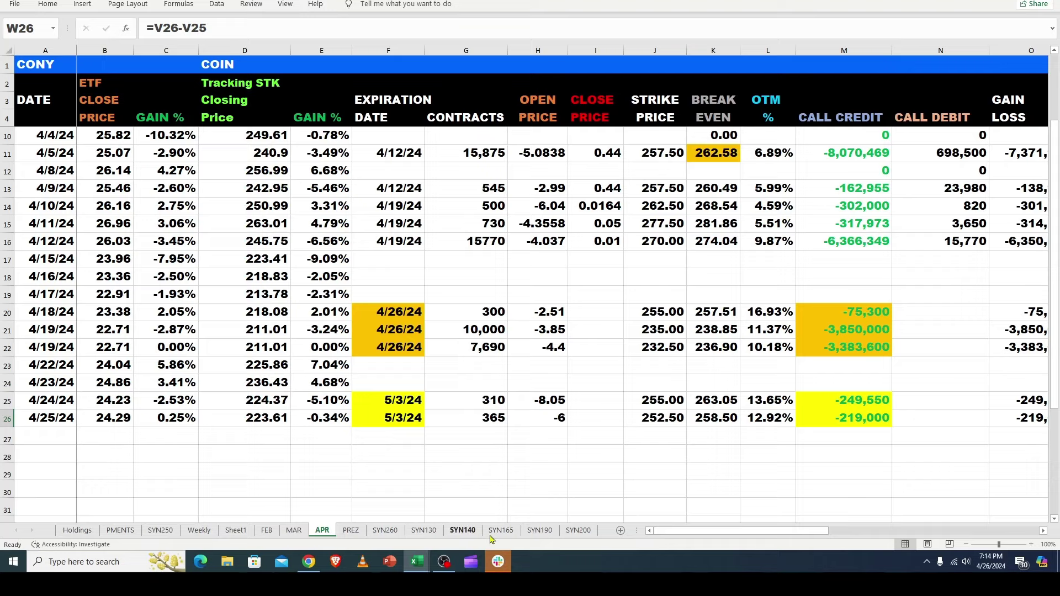
click(387, 532)
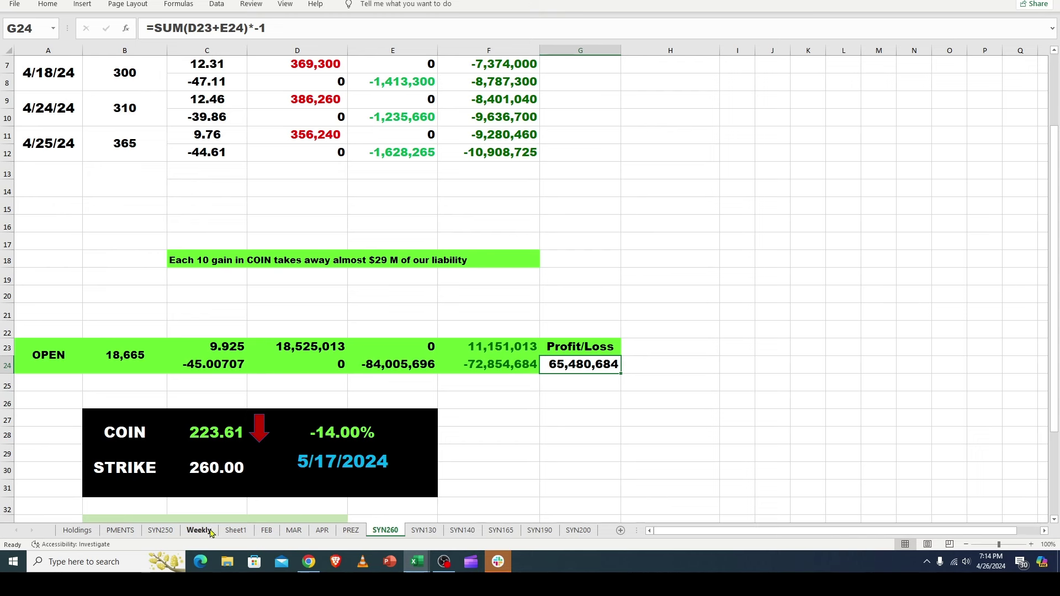
click(505, 454)
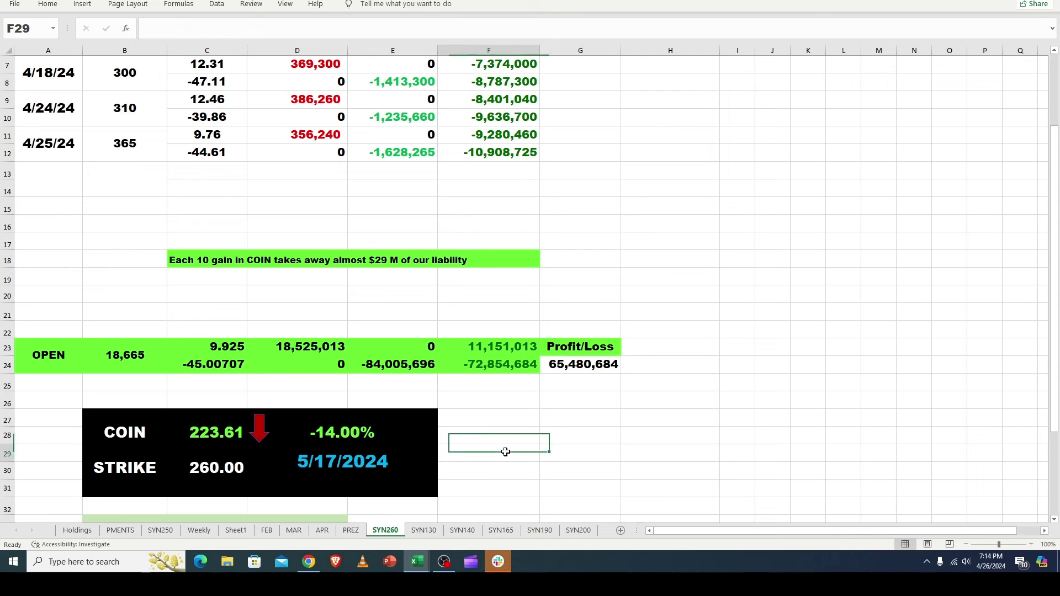
click(497, 476)
click(495, 490)
click(504, 473)
click(512, 450)
click(515, 457)
click(511, 469)
click(511, 487)
click(516, 473)
click(513, 454)
click(519, 437)
click(520, 416)
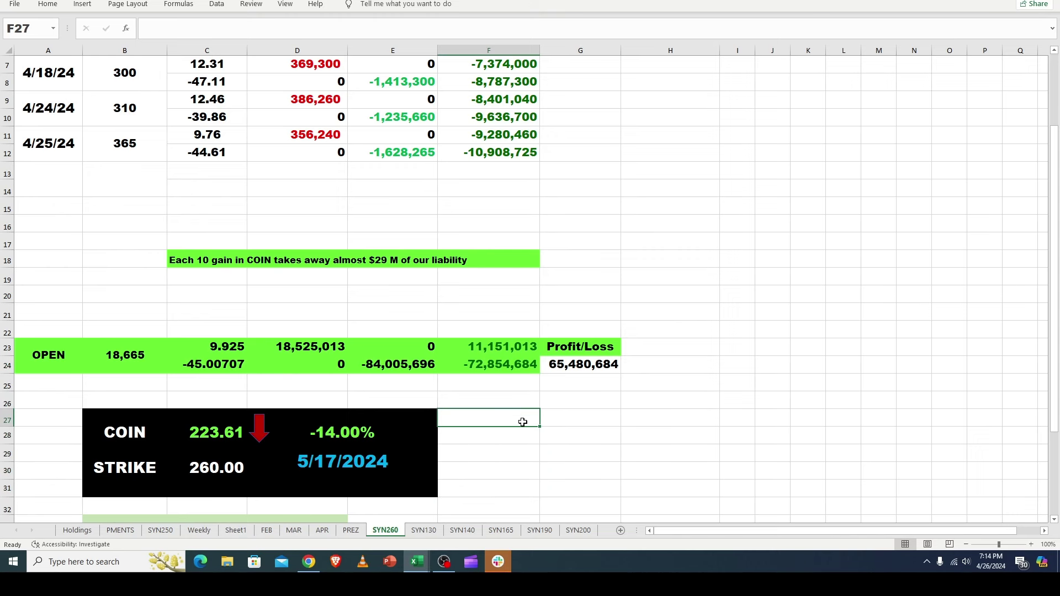
click(511, 452)
click(512, 471)
click(513, 492)
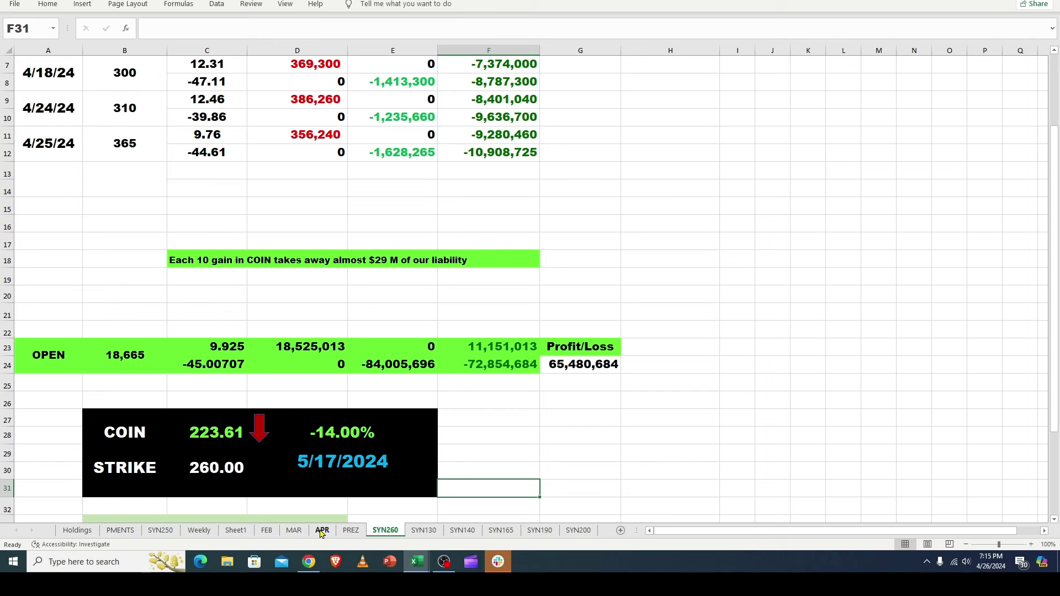
click(514, 456)
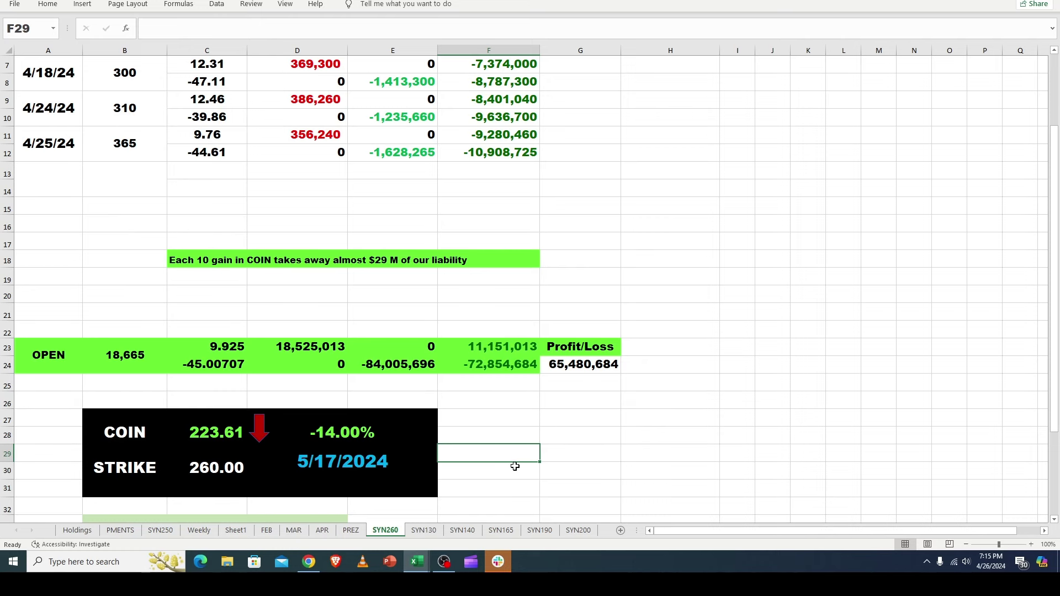
click(515, 469)
click(516, 482)
click(523, 453)
click(523, 436)
click(521, 421)
click(521, 434)
click(517, 450)
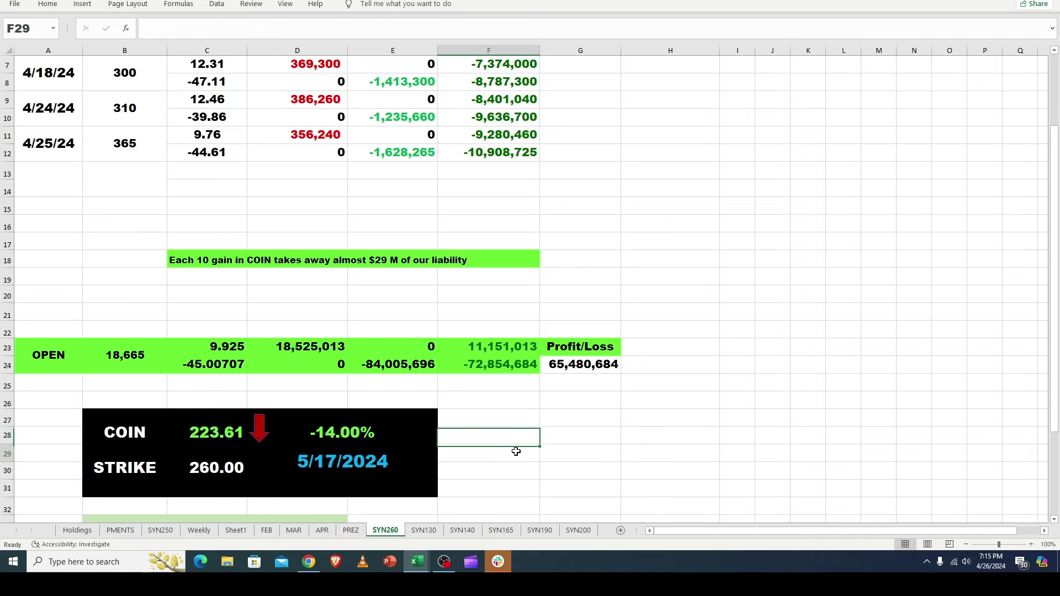
click(514, 468)
click(515, 482)
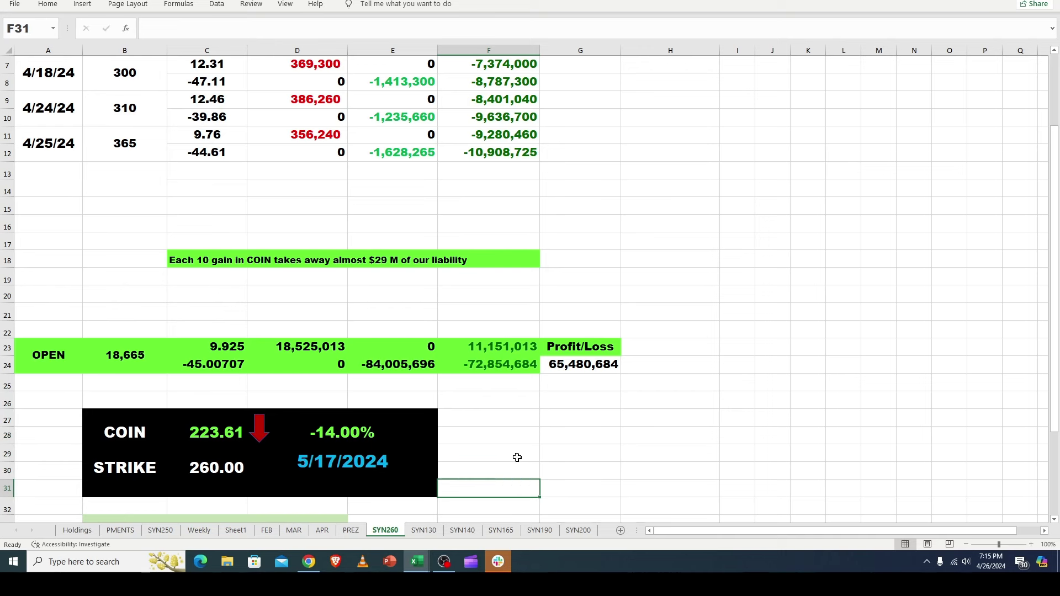
click(517, 458)
click(520, 438)
click(520, 419)
click(516, 436)
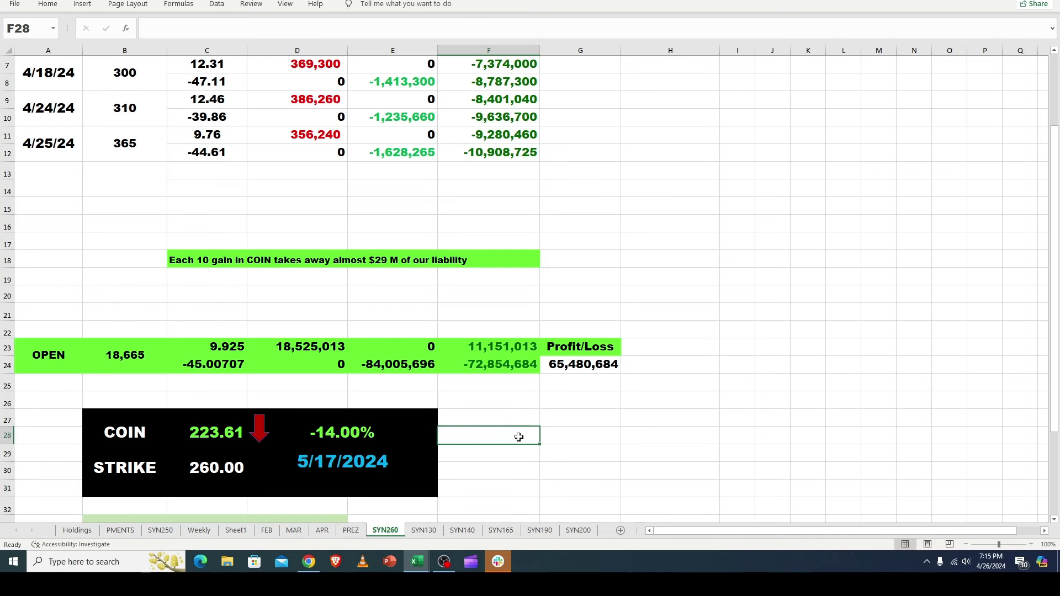
click(515, 454)
click(512, 472)
click(516, 488)
click(520, 456)
click(522, 436)
click(508, 451)
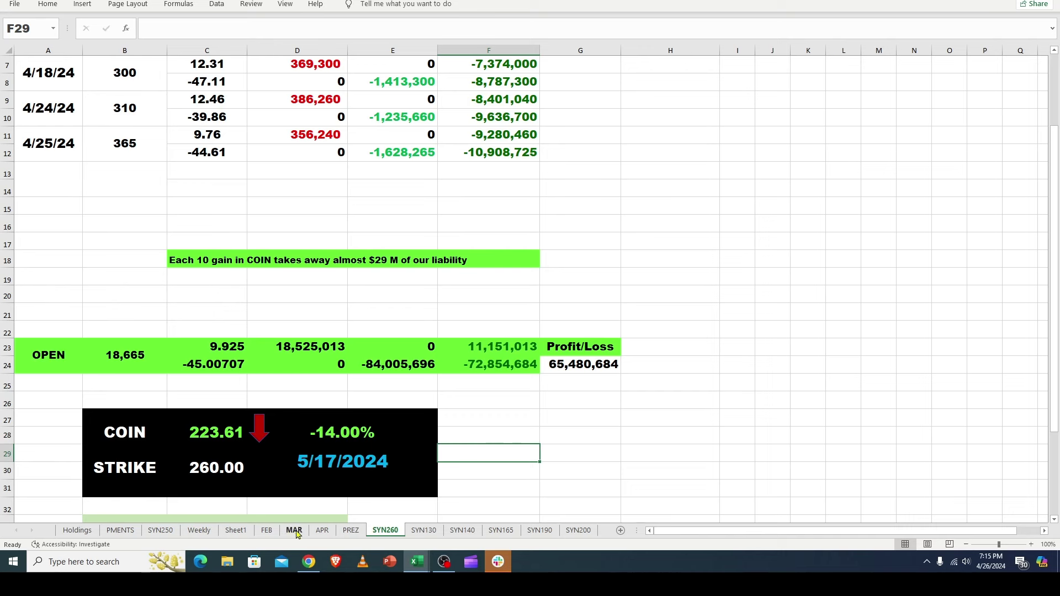
Compare the COIN price with the strike of the 7690-contract call in the Weekly sheet.
click(199, 531)
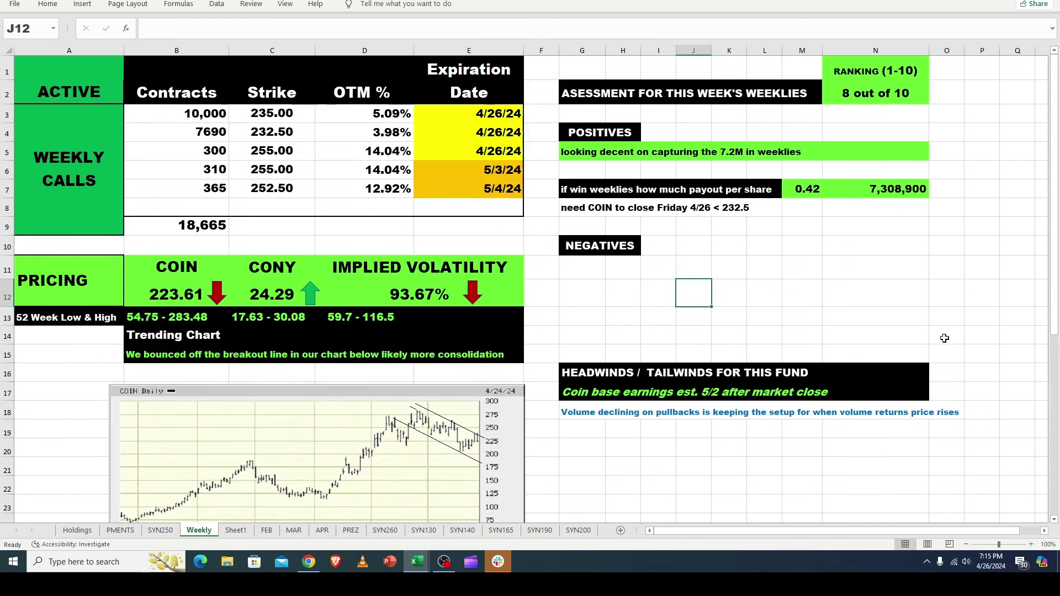
drag(1053, 307, 1053, 307)
click(188, 292)
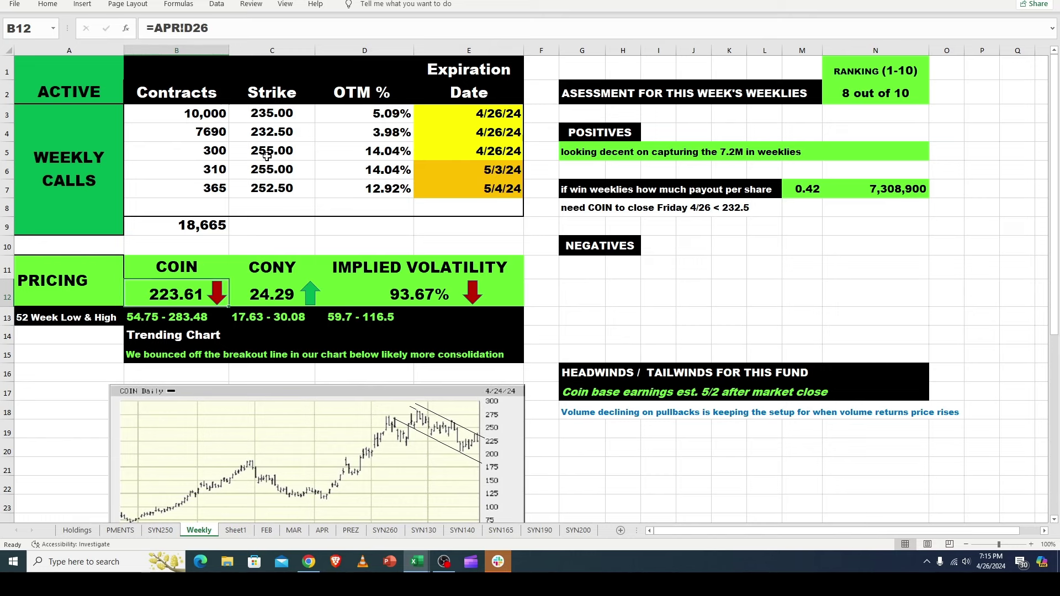
click(271, 137)
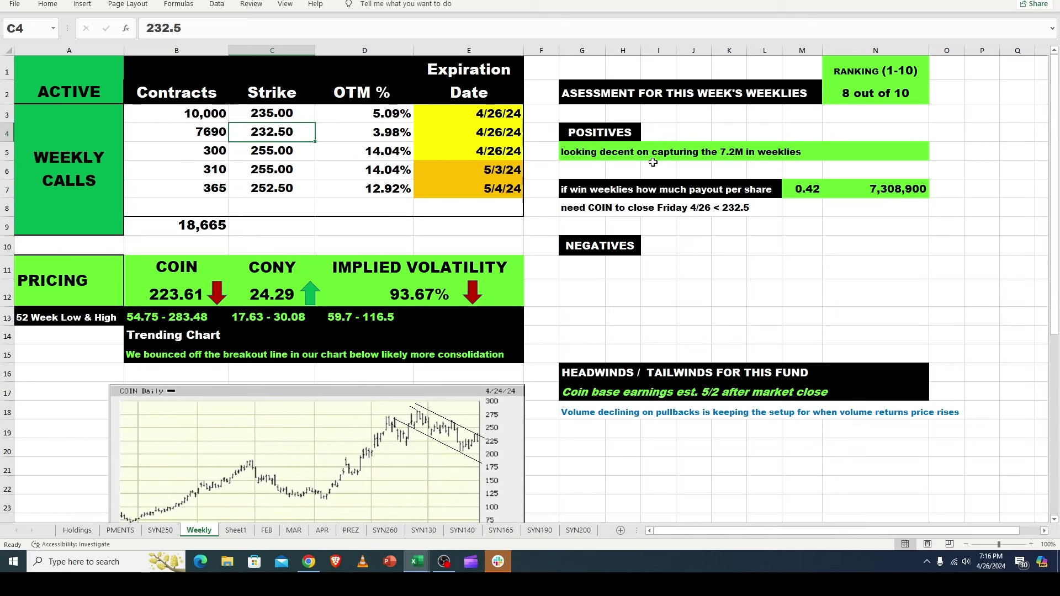
Read the positives note in the weeklies assessment and check the total premium behind the payout per share.
click(578, 155)
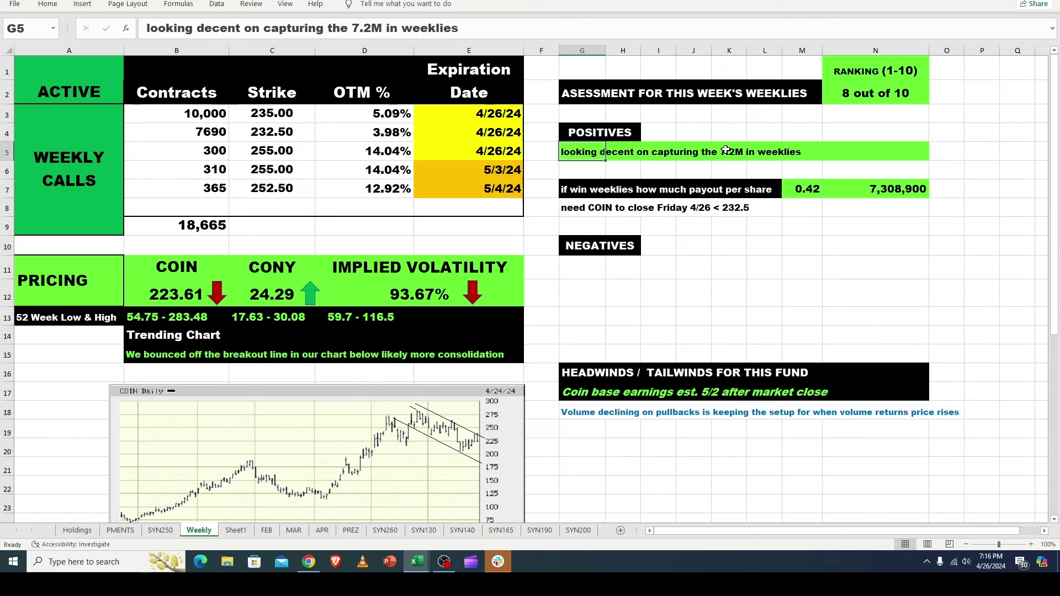
click(724, 151)
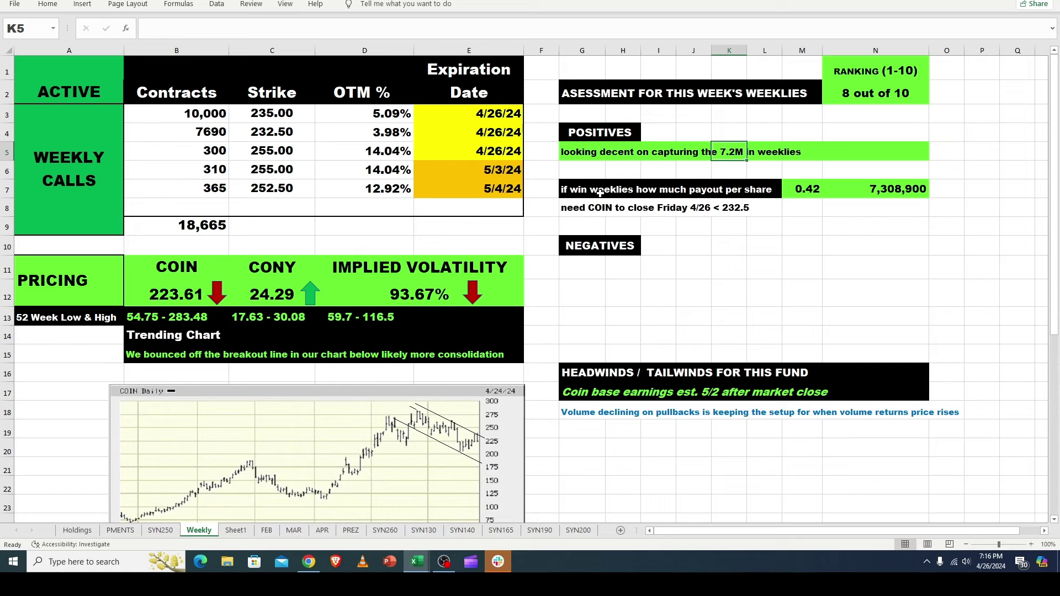
click(874, 192)
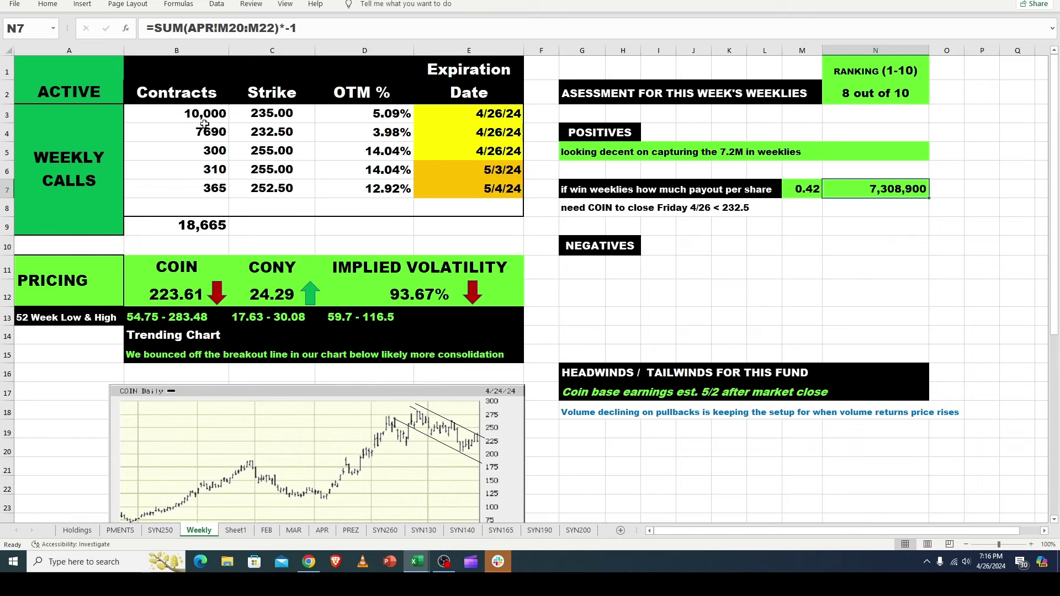
Check how far out of the money the 300- and 7690-contract calls expiring 4/26/24 are in the Weekly sheet.
click(218, 150)
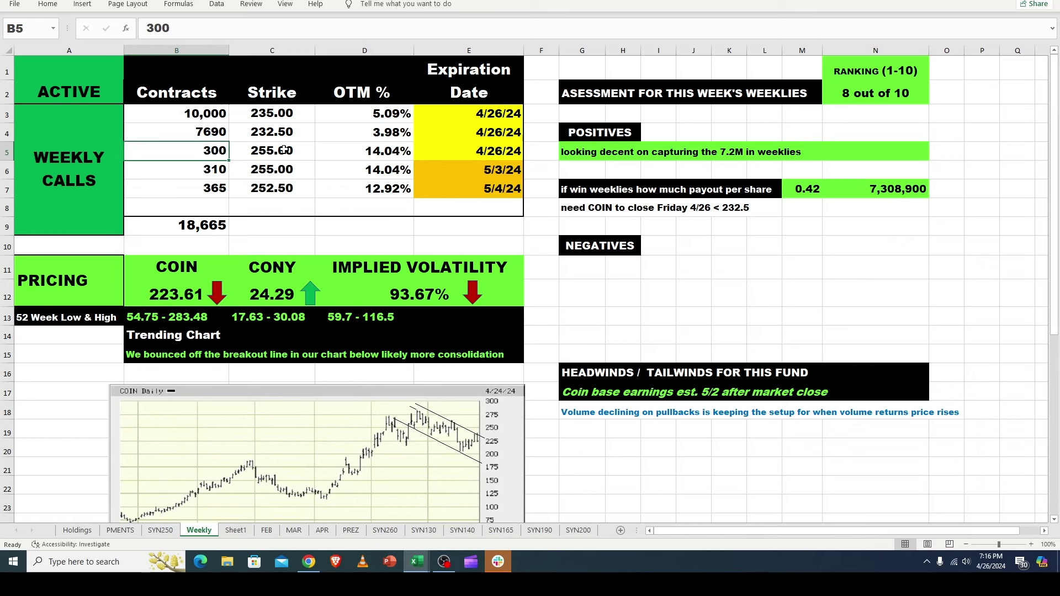
click(387, 150)
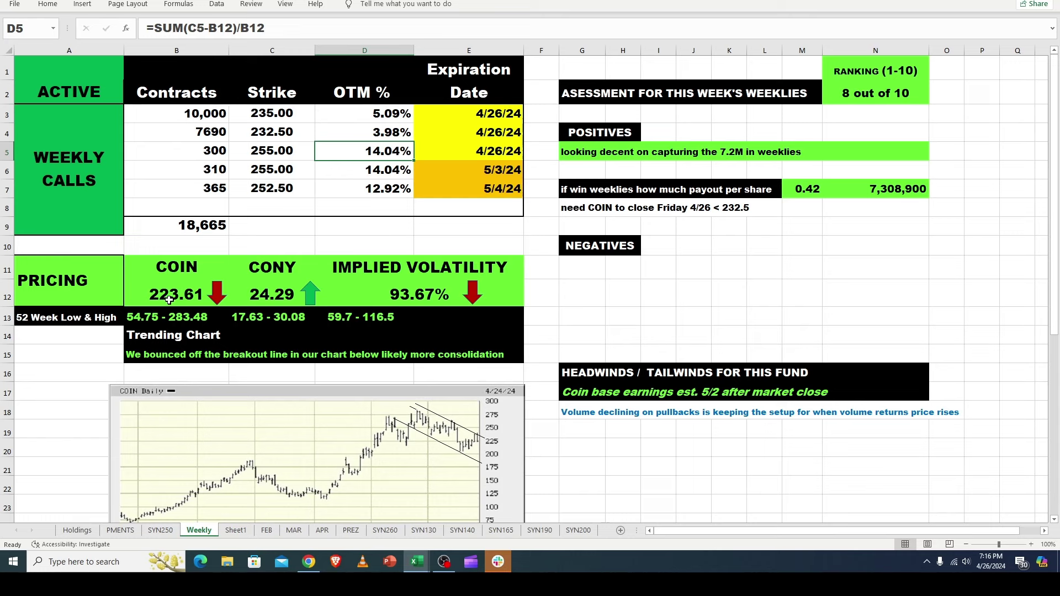
click(368, 133)
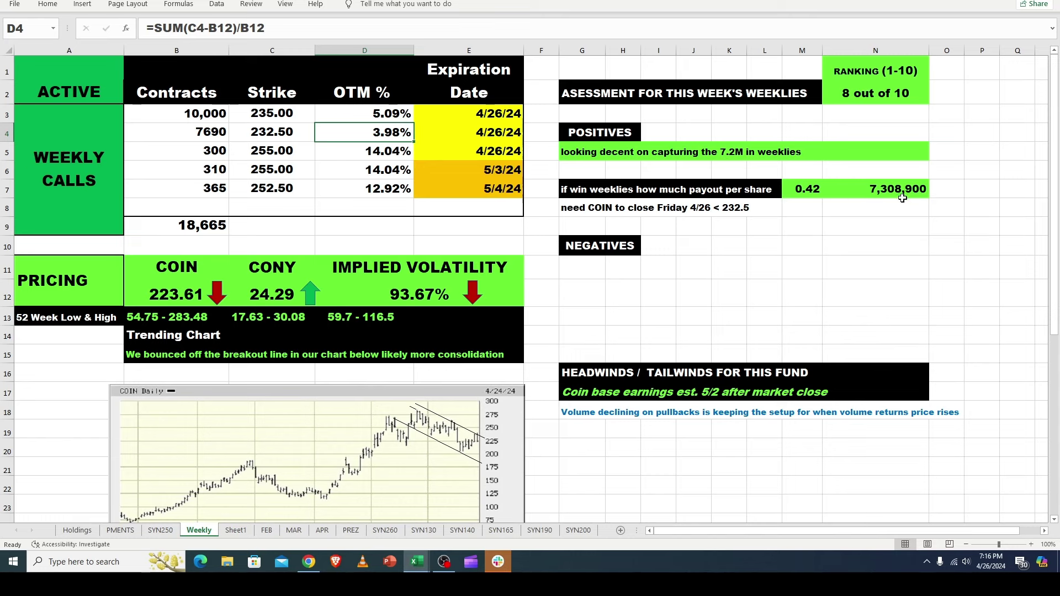
click(858, 205)
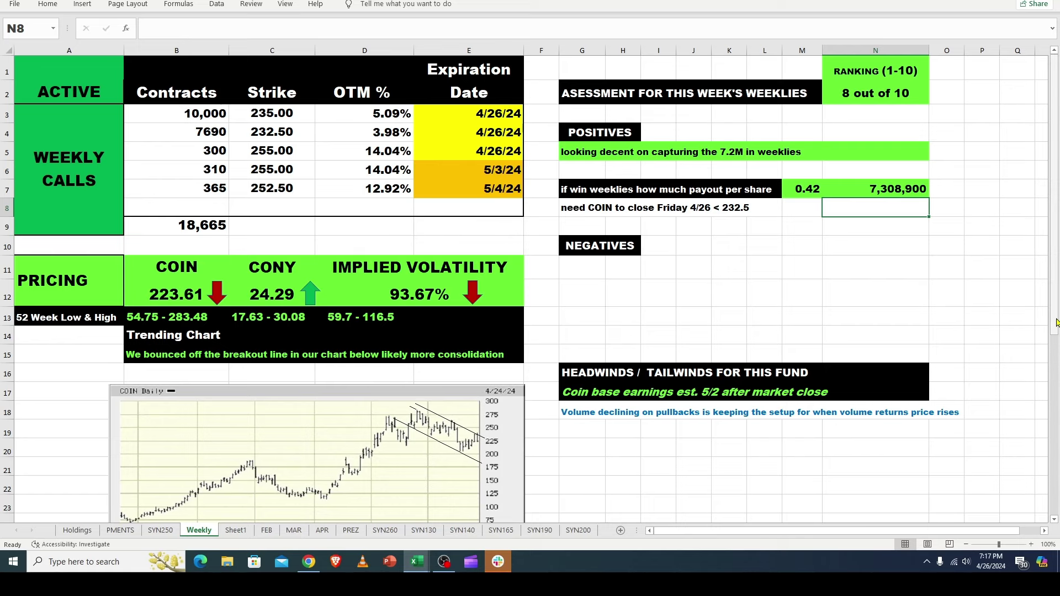
Bring up the Holdings sheet and check the 24-Apr synthetics total.
mouse_move(1056, 317)
mouse_down()
mouse_move(1056, 383)
mouse_move(1056, 315)
mouse_up()
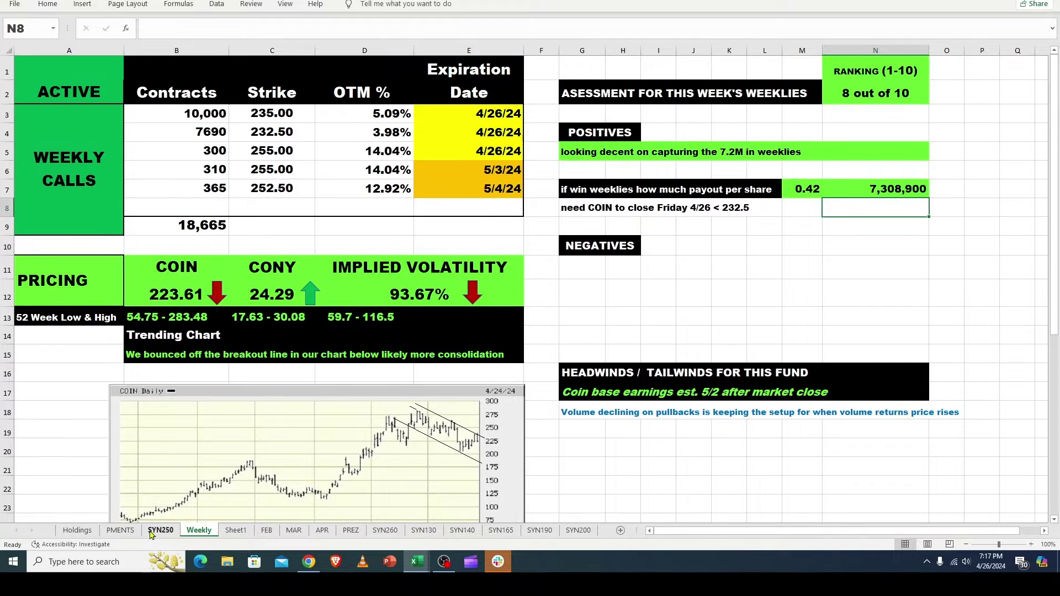
click(78, 532)
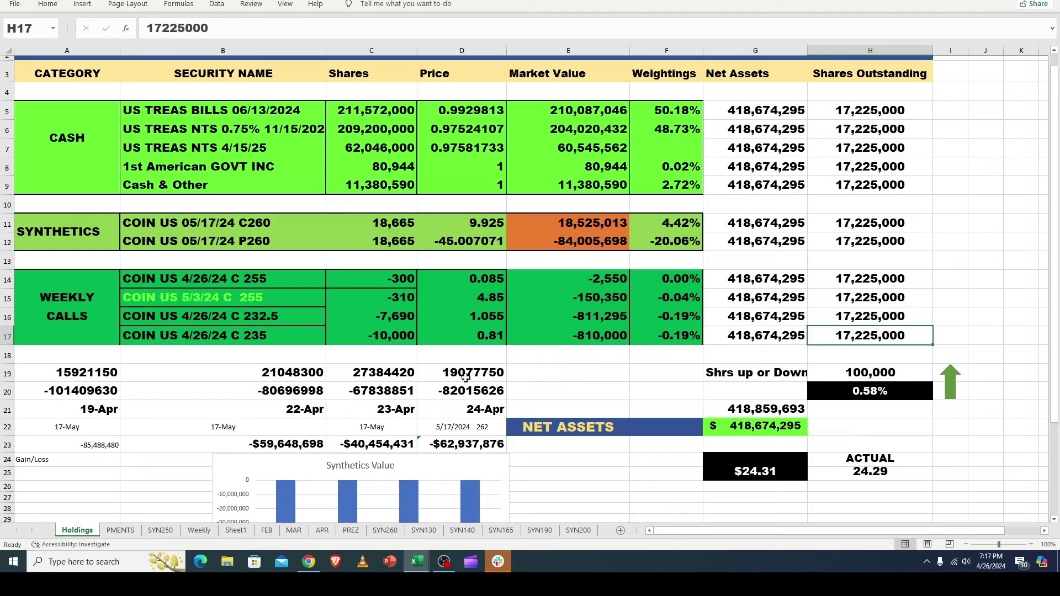
click(453, 448)
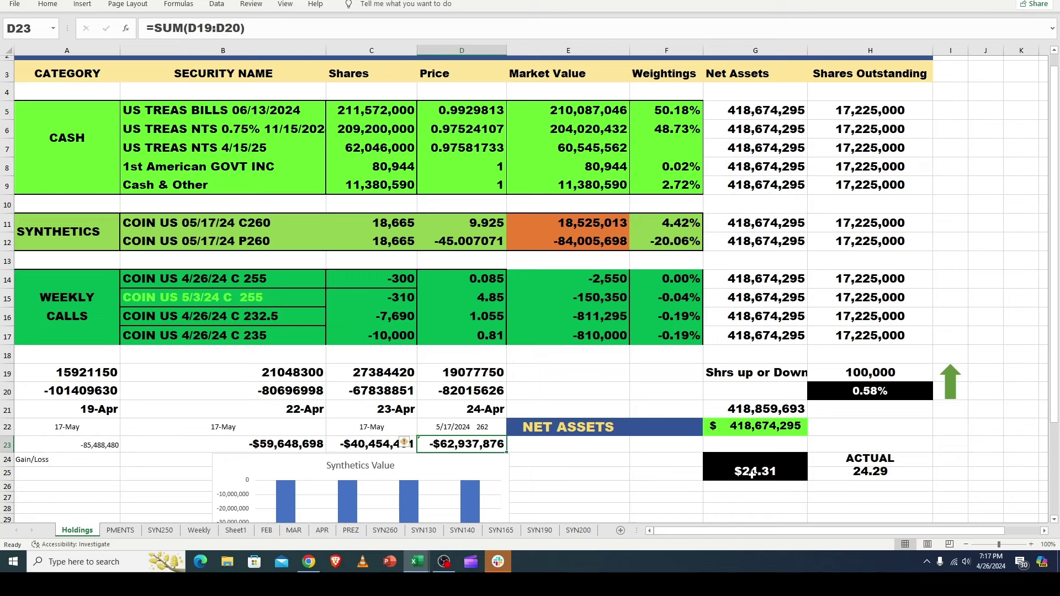
Compare the calculated value per share with the actual CONY price, and check the percentage change in shares outstanding.
click(849, 473)
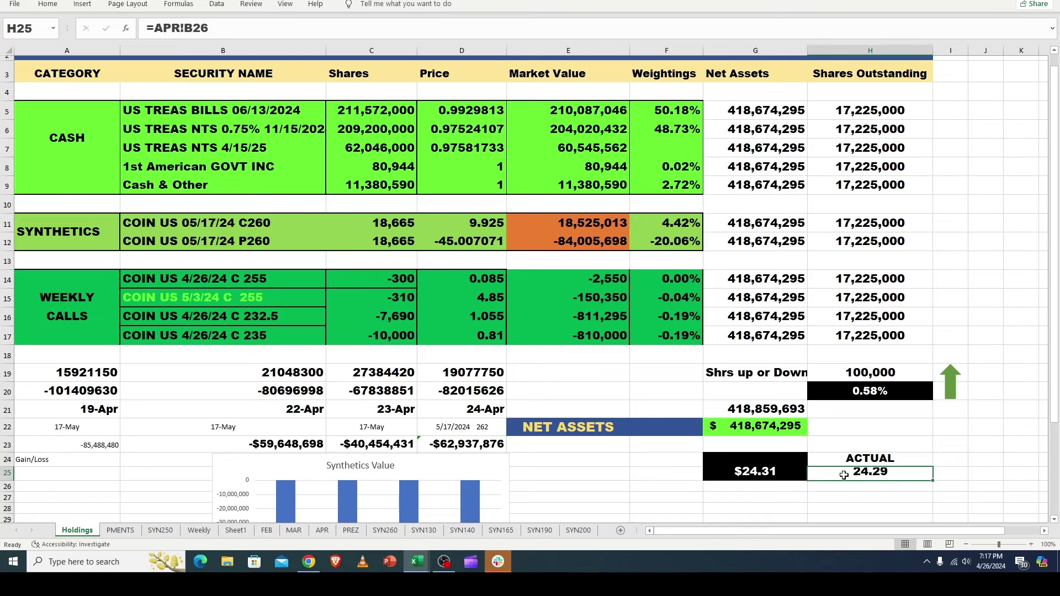
click(753, 474)
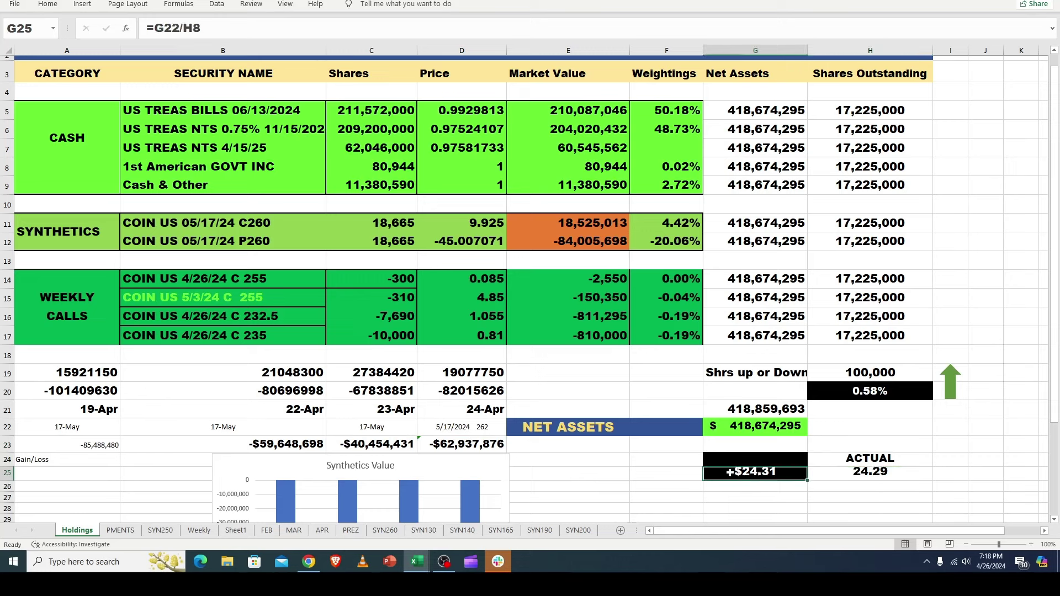
click(855, 471)
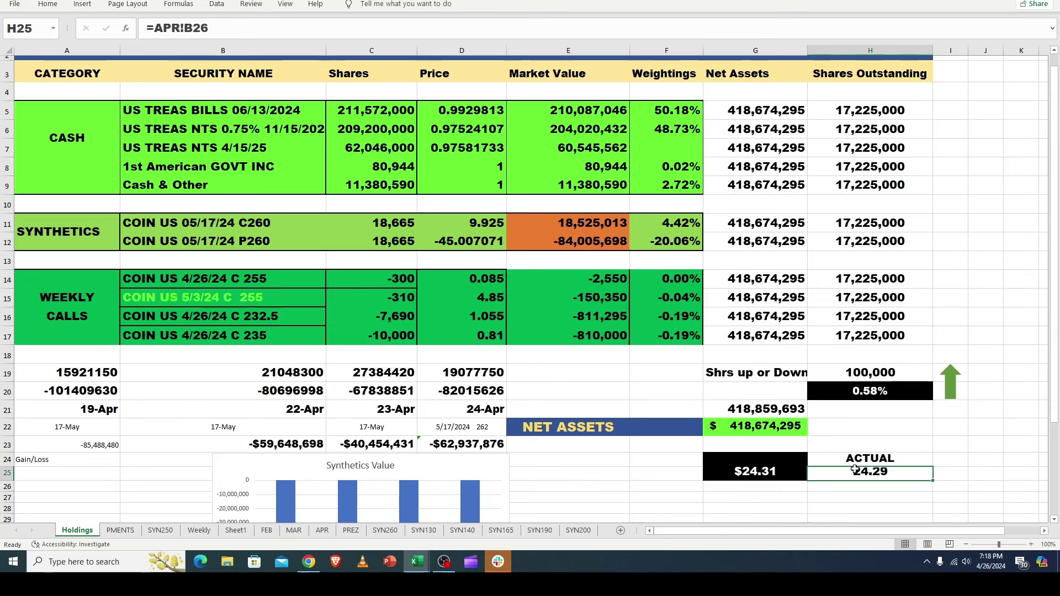
click(868, 392)
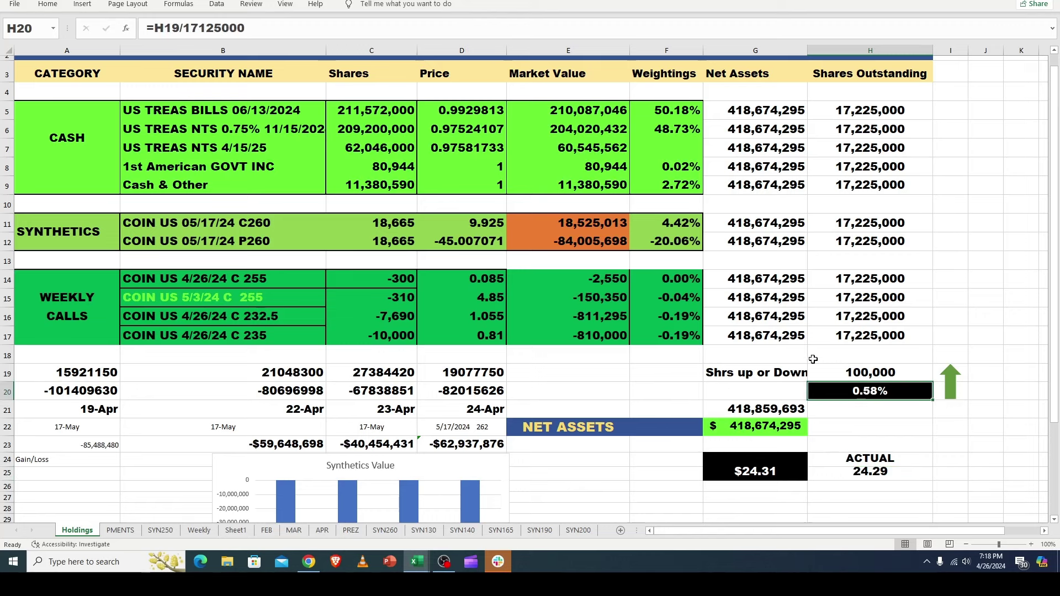
Check the weekly calls in Holdings and APR, and correct the 365-contract call's expiration date in the Weekly sheet to 5/3/2024.
click(193, 283)
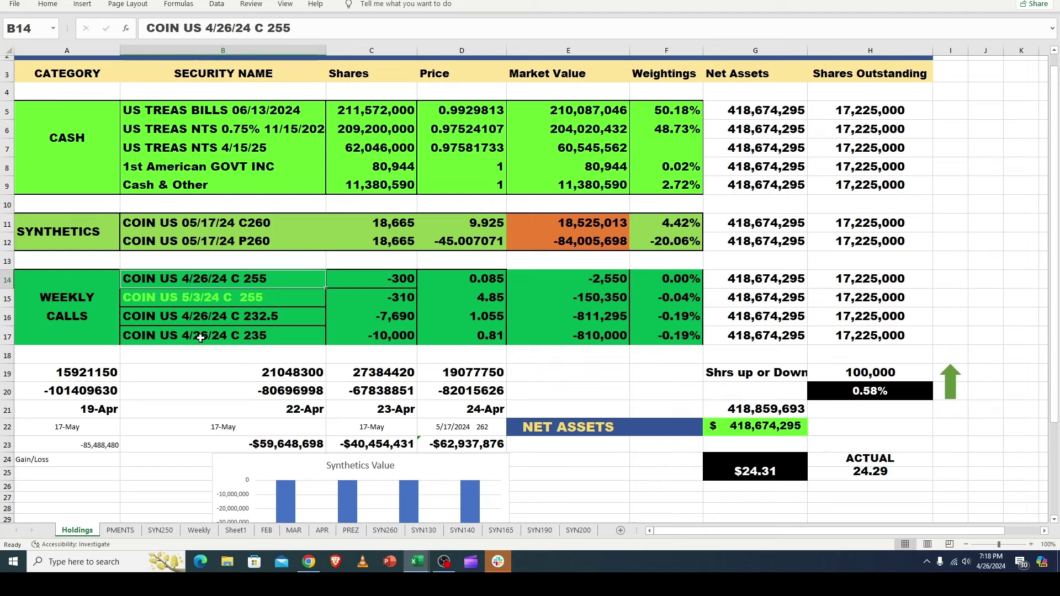
click(322, 531)
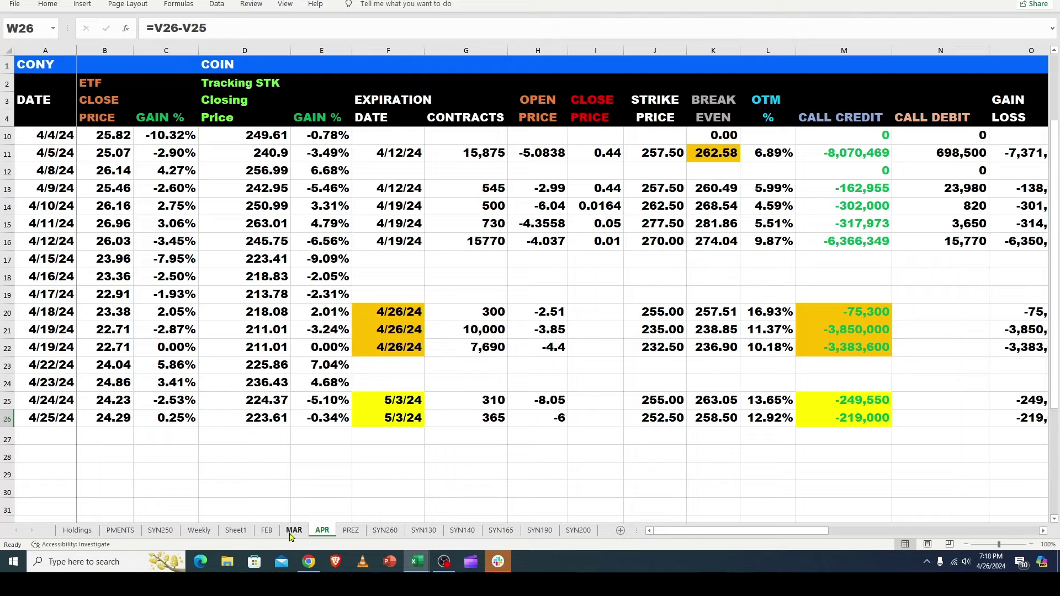
click(200, 531)
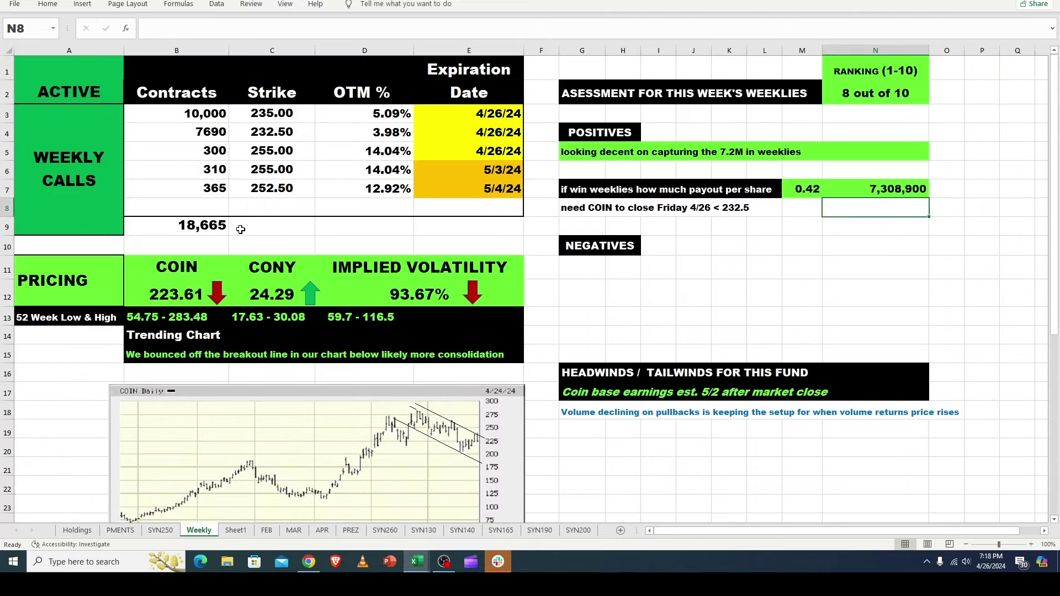
click(486, 192)
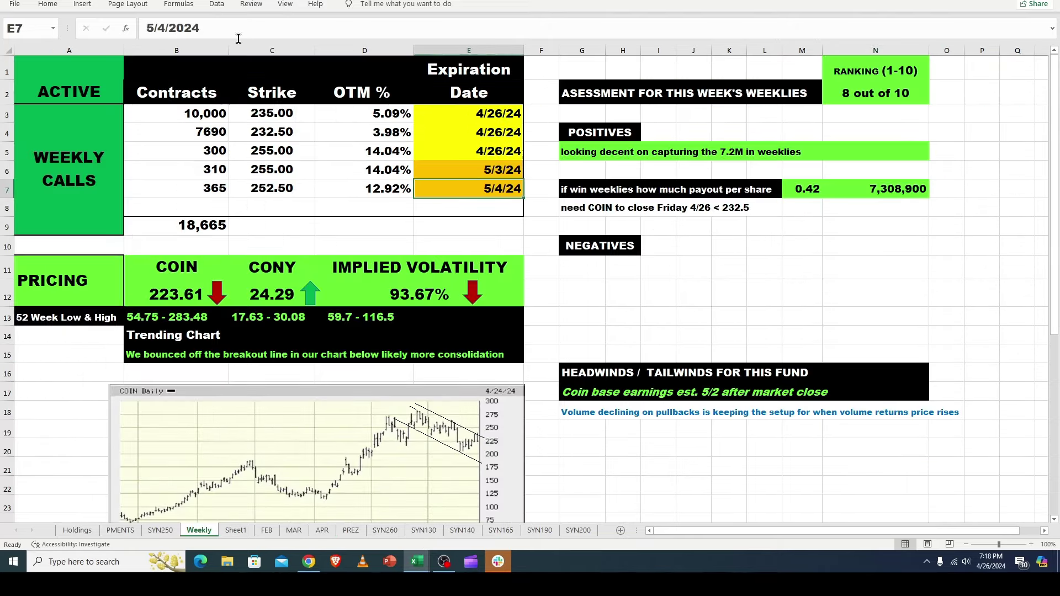
click(159, 29)
drag(159, 28, 167, 30)
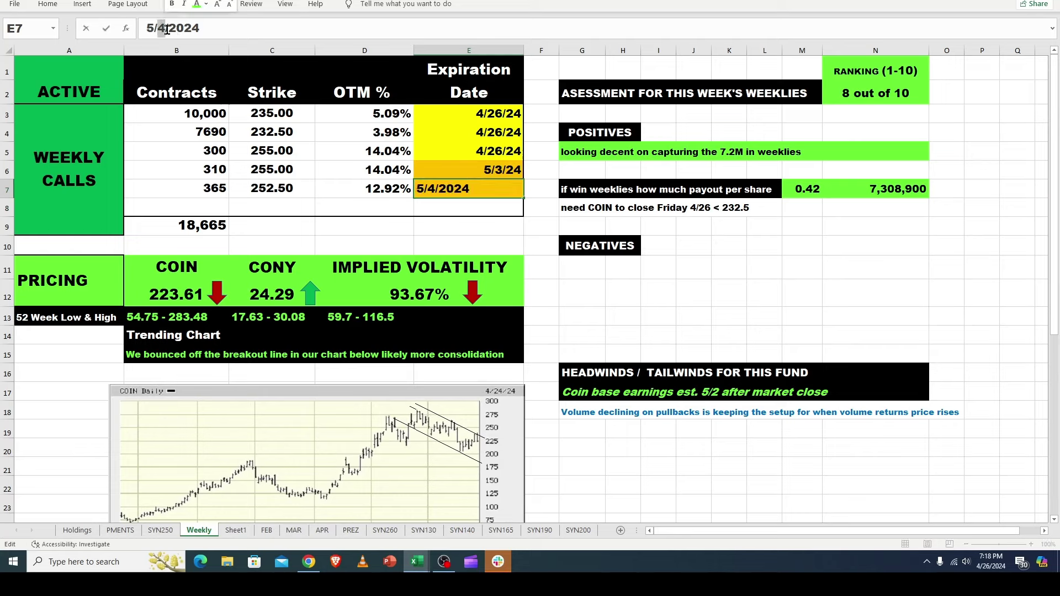
text(3)
key(Return)
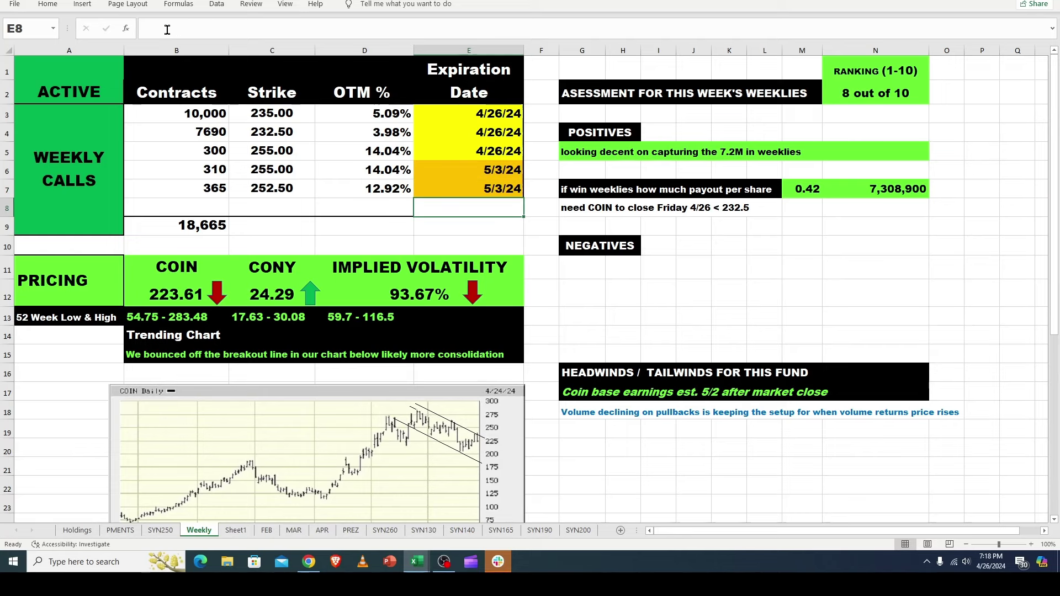
Review the strikes of the 7690- and 10,000-contract calls expiring 4/26/24 in the Weekly sheet.
click(394, 135)
click(276, 131)
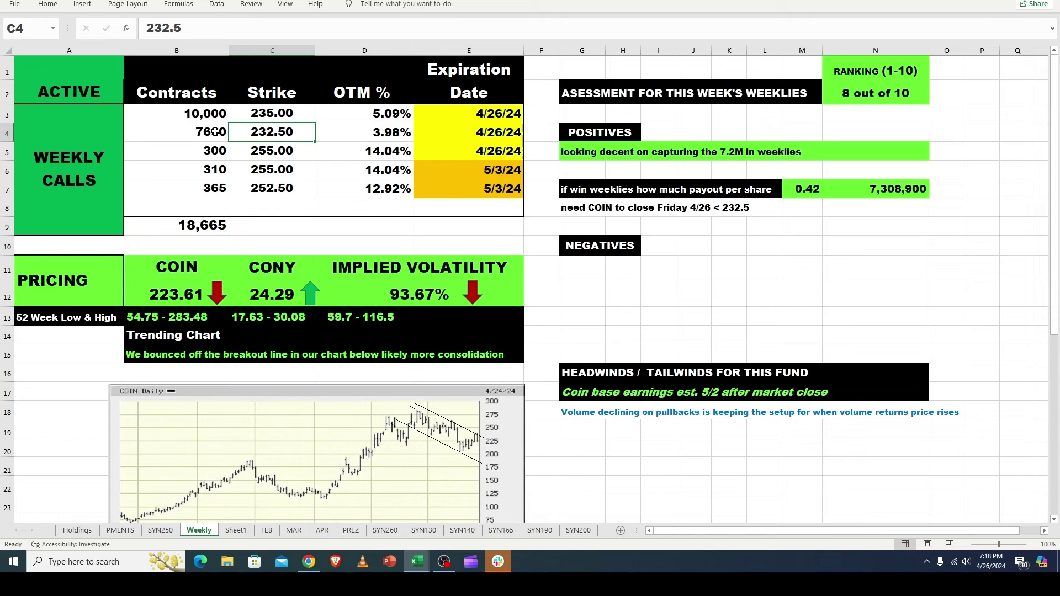
click(261, 115)
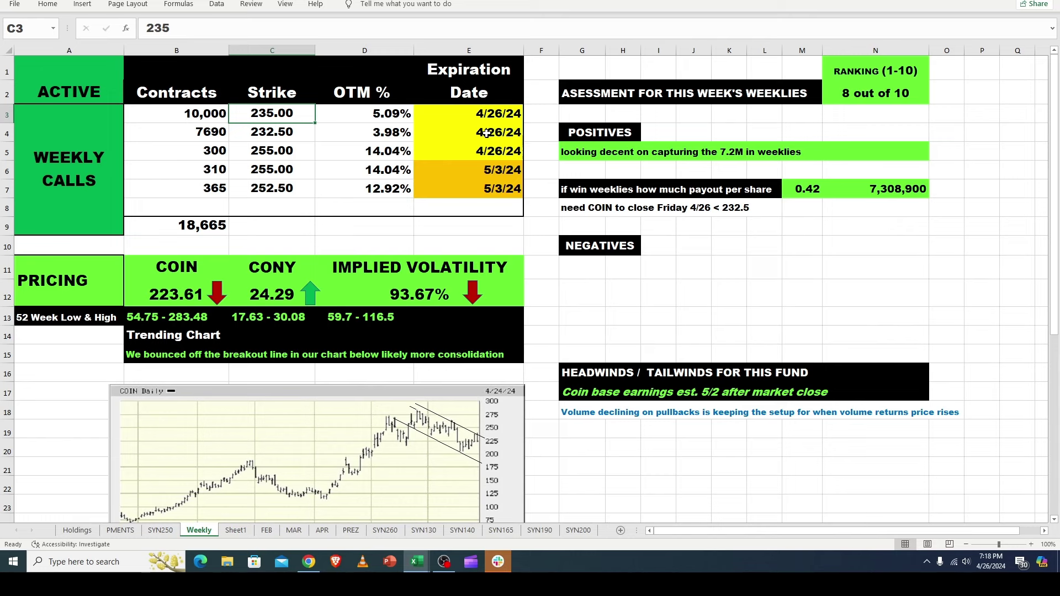
click(577, 227)
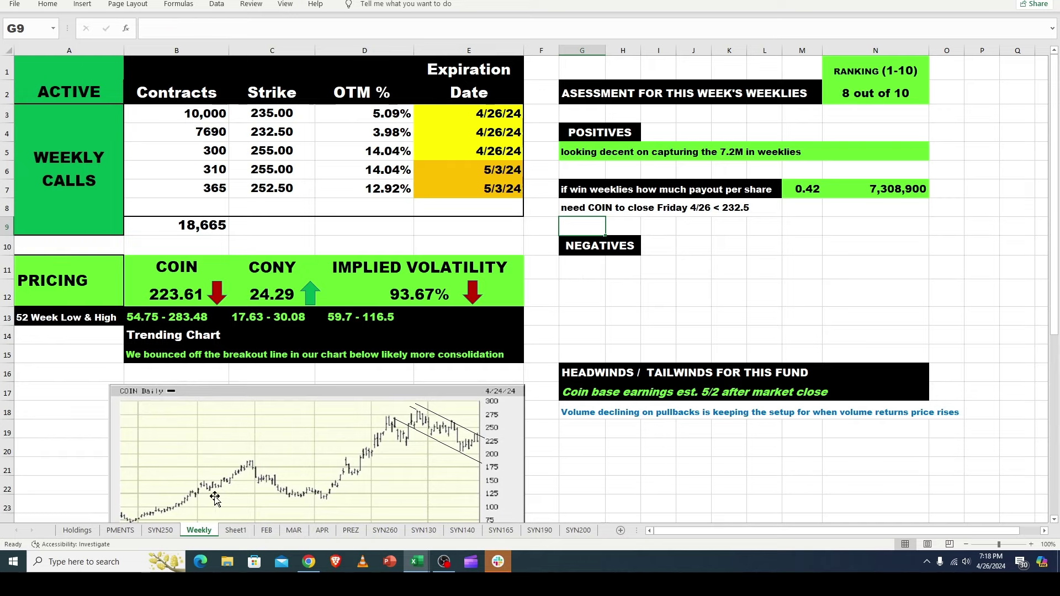
Glance at the PMENTS sheet and check the price of the COIN 4/26/24 C 255 call in the Holdings sheet.
click(124, 533)
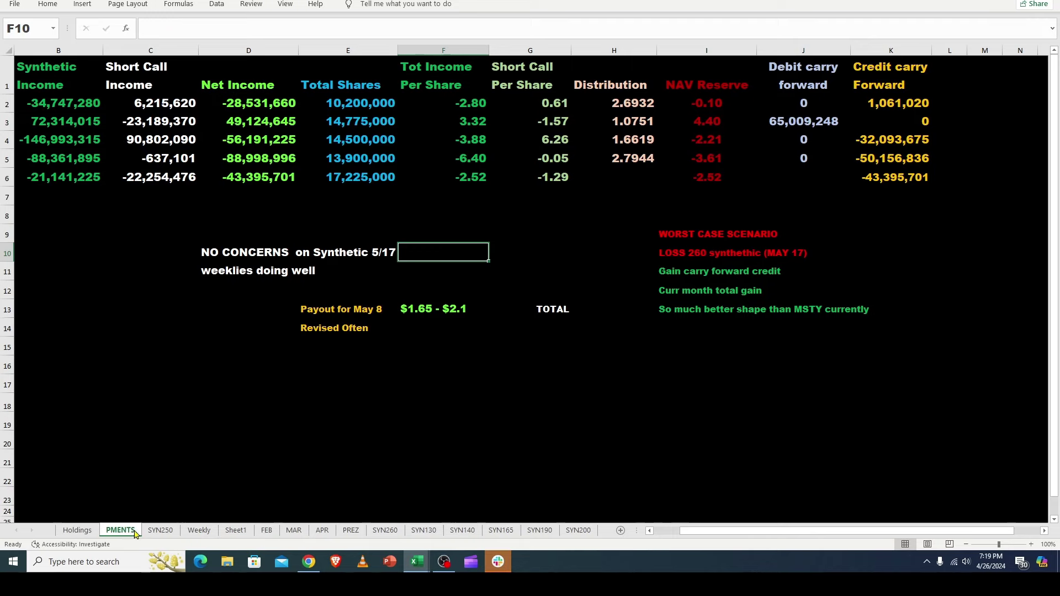
click(80, 534)
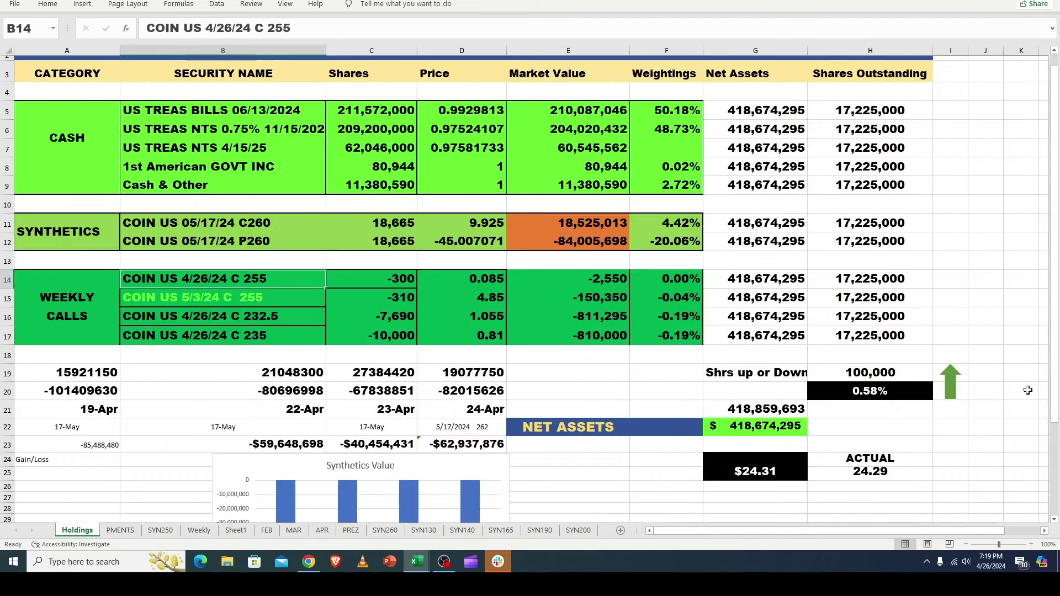
drag(1054, 403, 1056, 412)
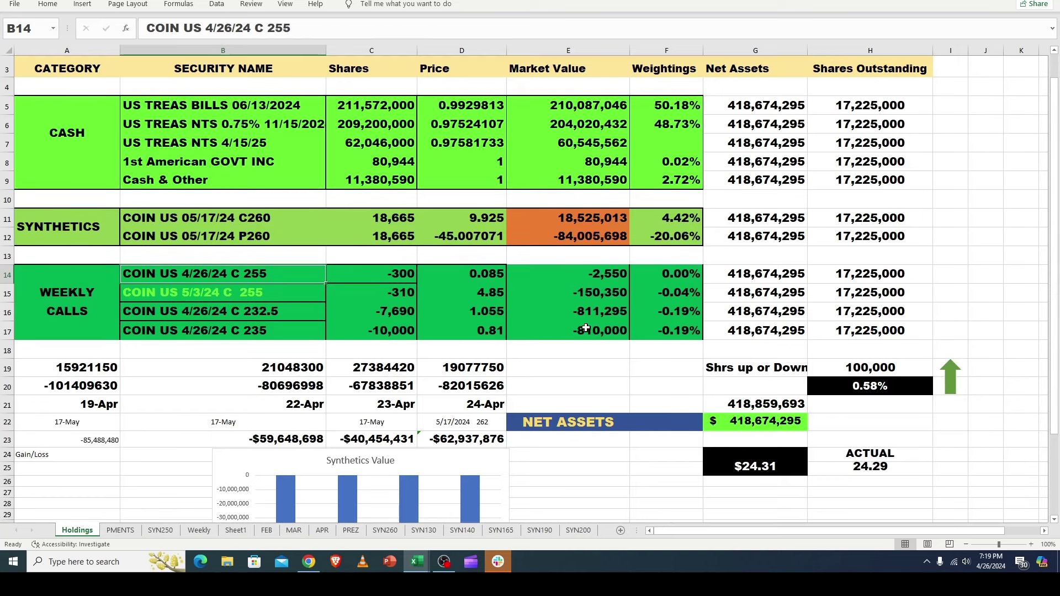
click(488, 278)
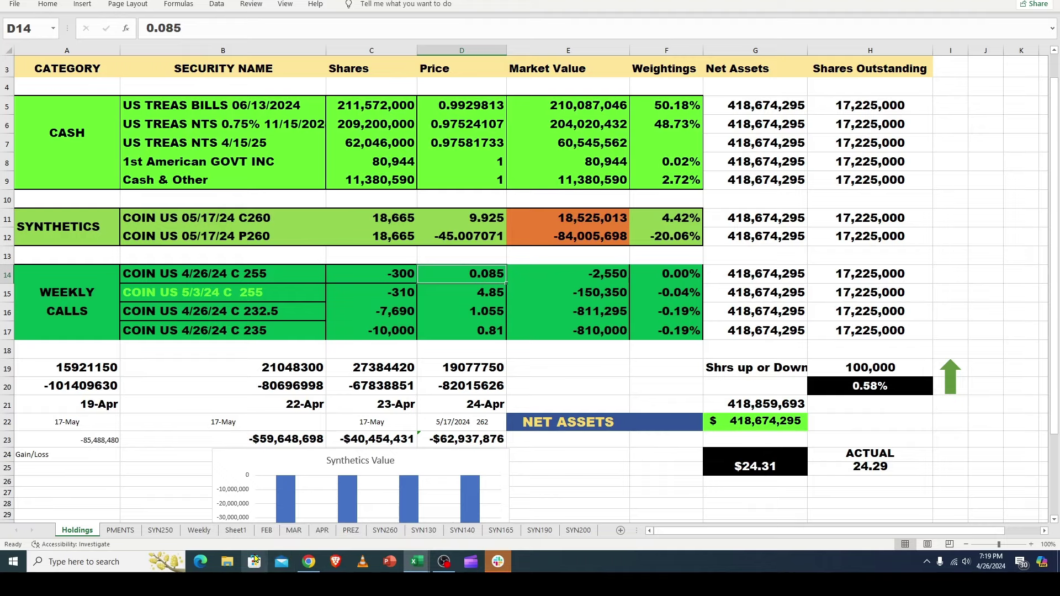
Examine the current month's short call income and short call income per share in row 6 of the PMENTS sheet.
click(119, 531)
click(491, 363)
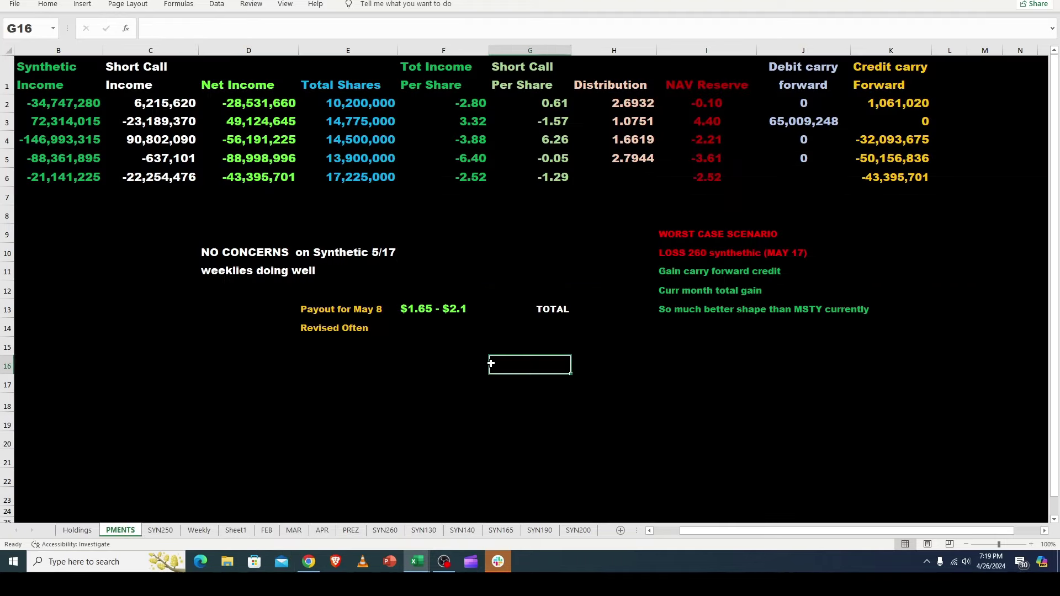
click(569, 175)
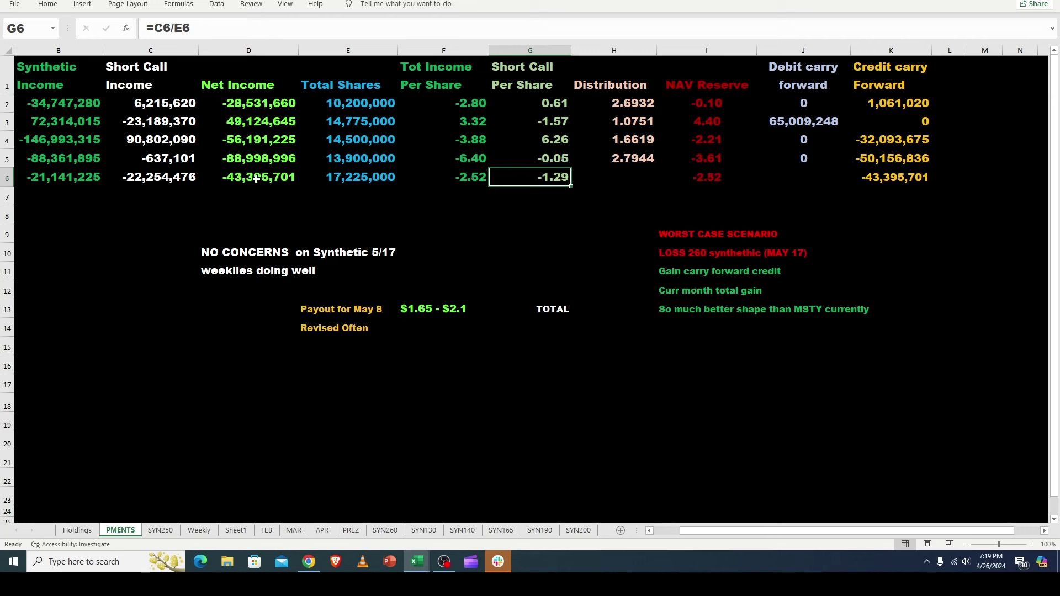
click(163, 178)
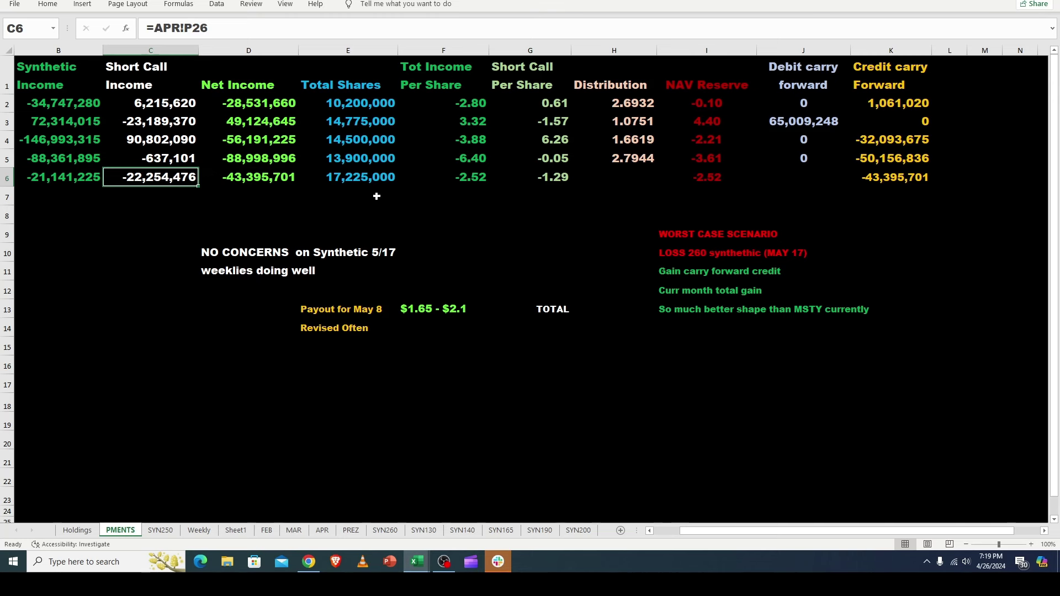
click(557, 177)
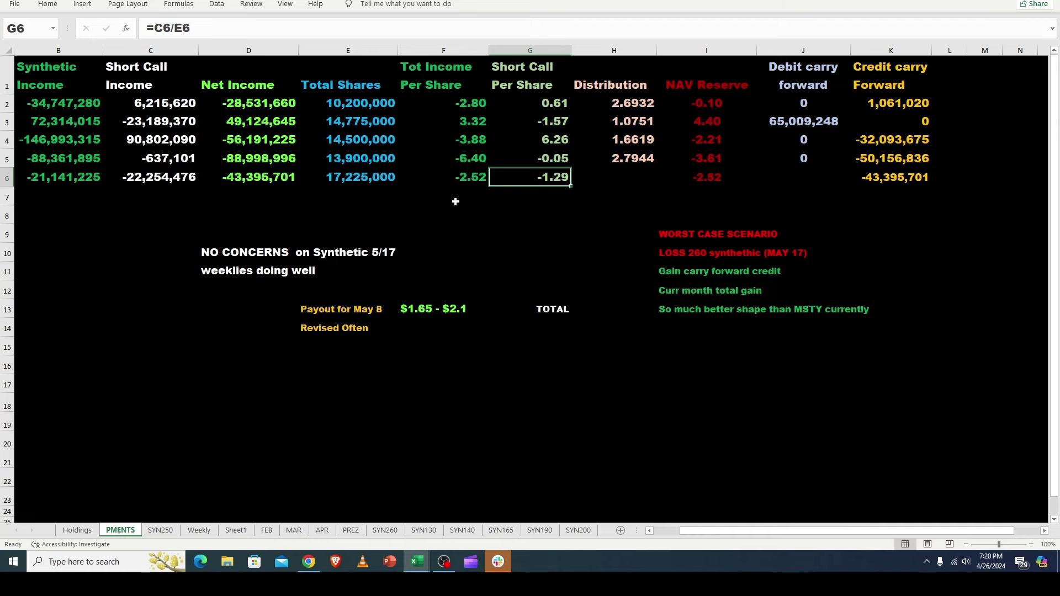
click(200, 530)
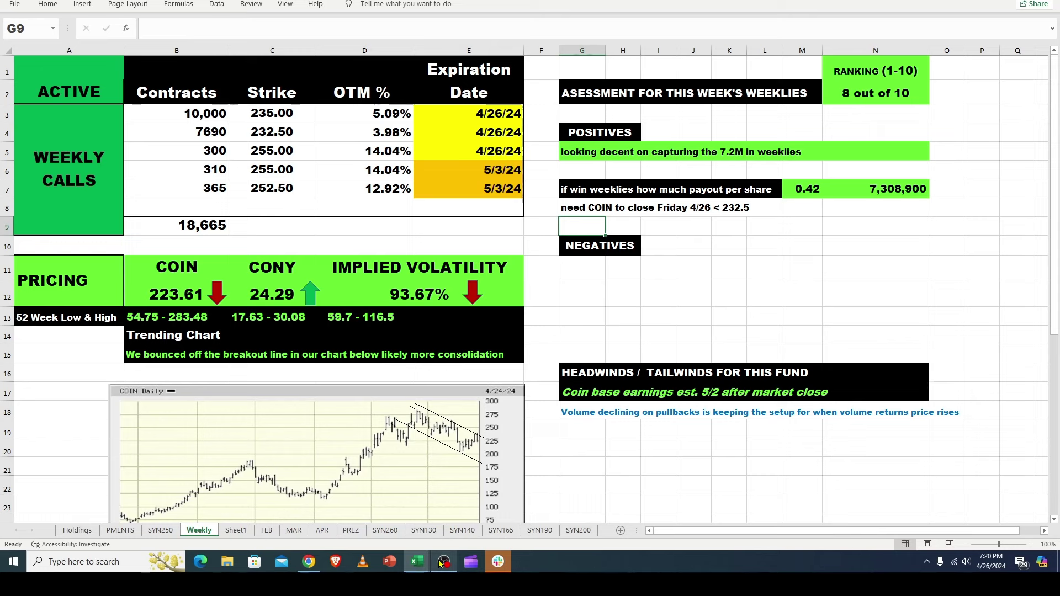
mouse_move(439, 562)
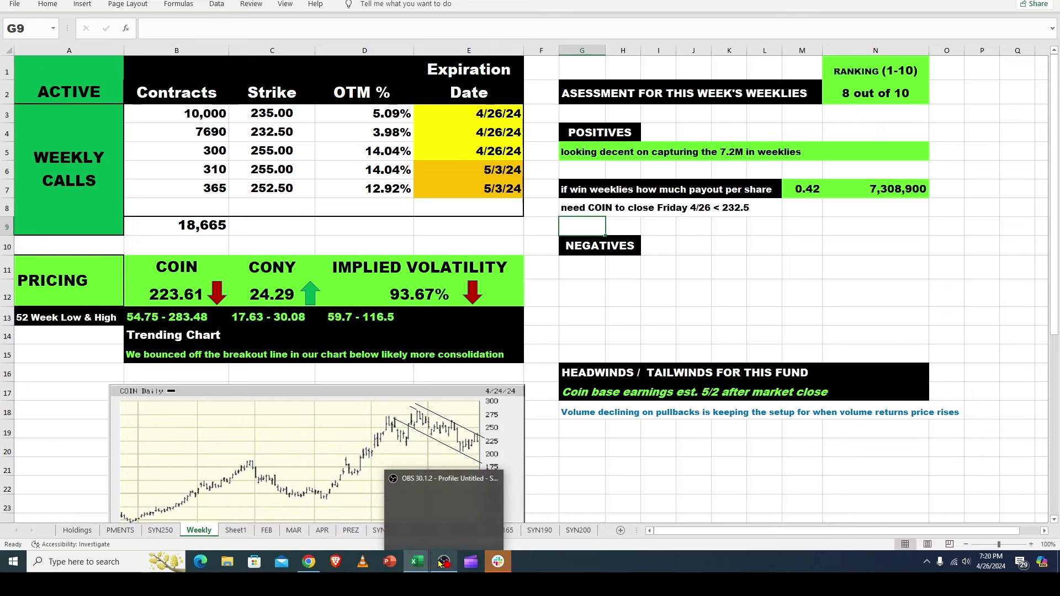
click(660, 295)
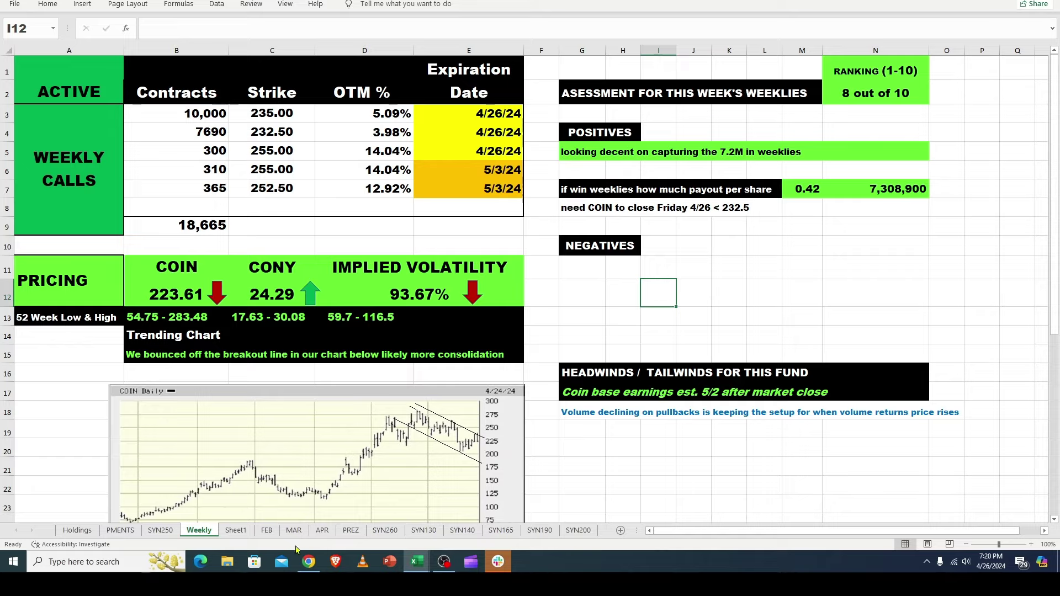
click(417, 561)
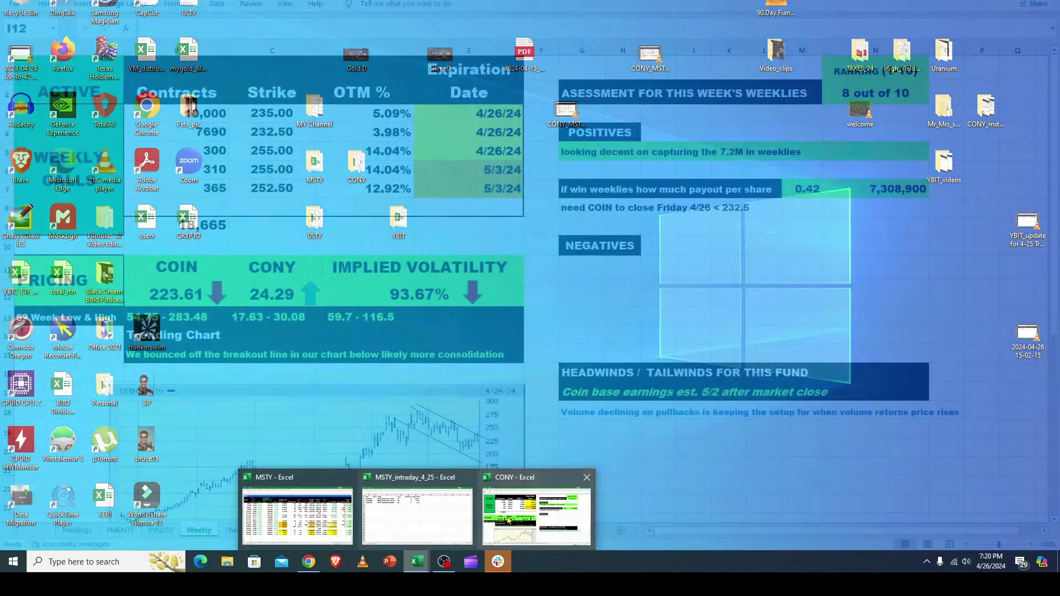
click(511, 512)
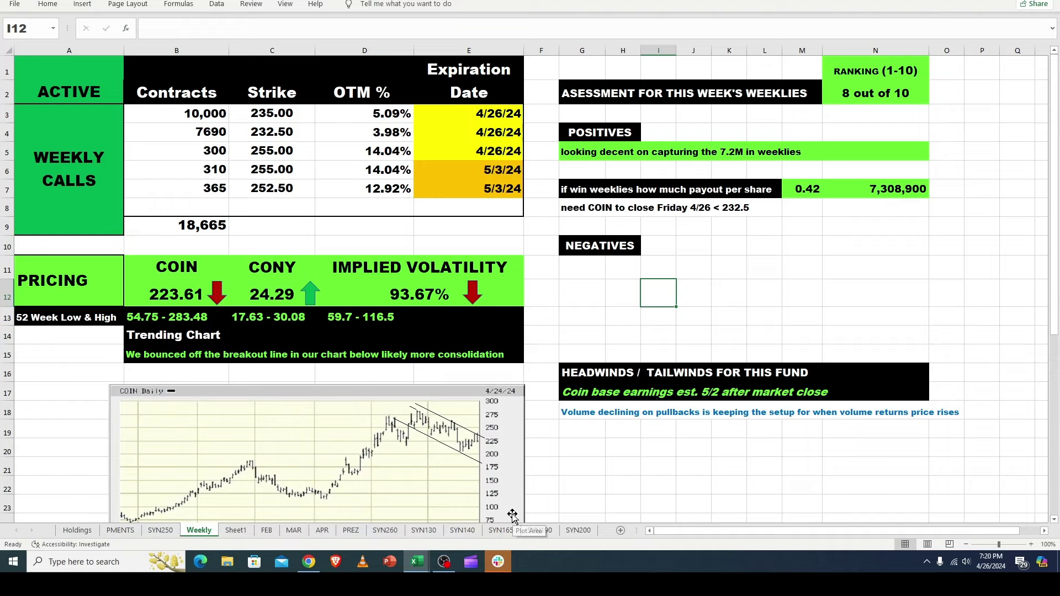
Add the expected weekly premium of -7200000 to the short call income formula in cell C6 of the PMENTS sheet, giving =APR!P26+-7200000.
click(120, 530)
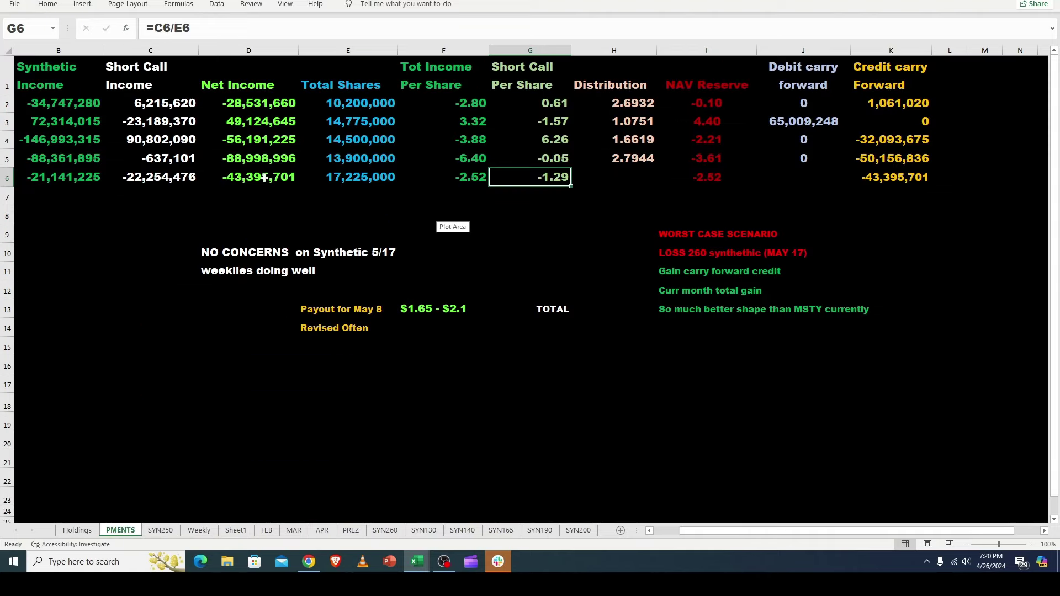
click(159, 177)
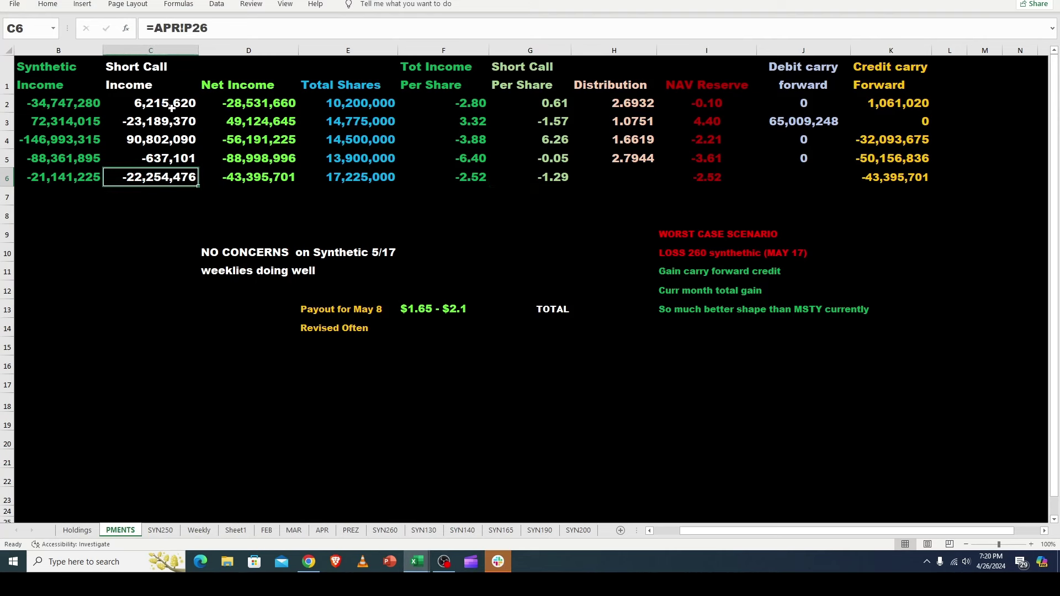
click(218, 23)
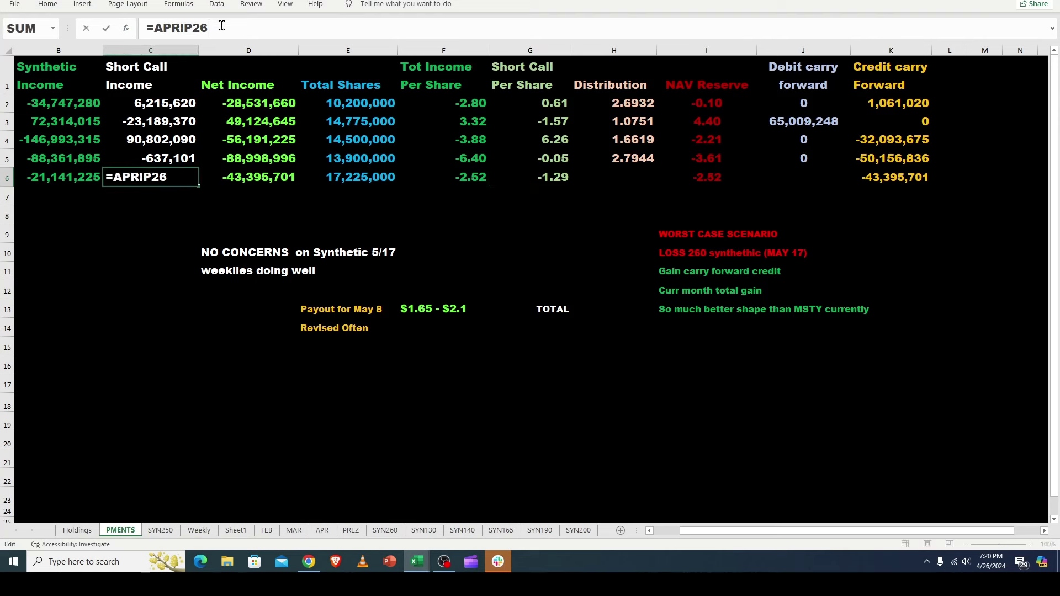
text(+-7200000)
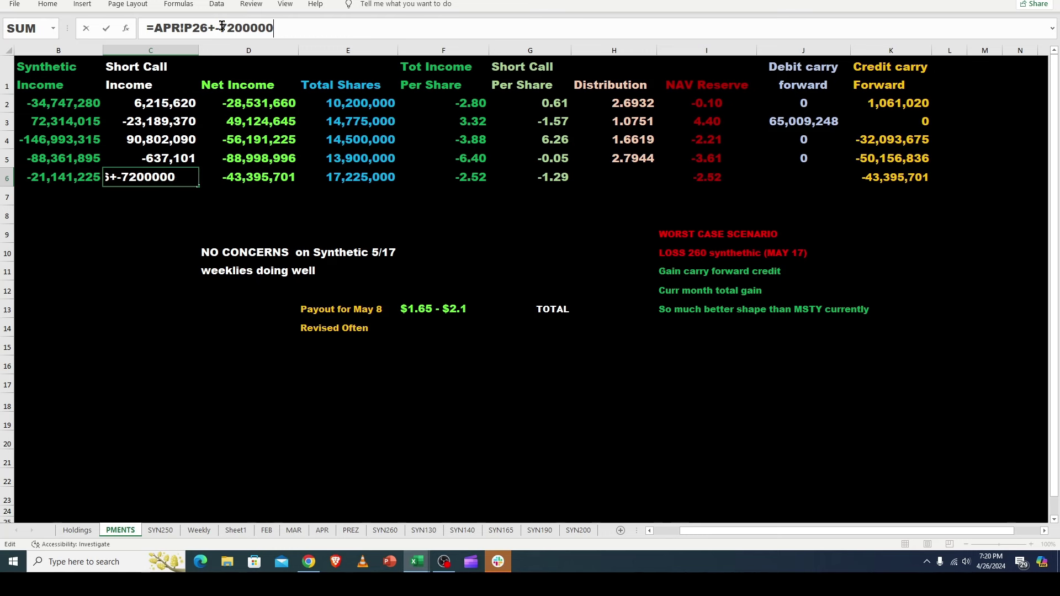
key(Return)
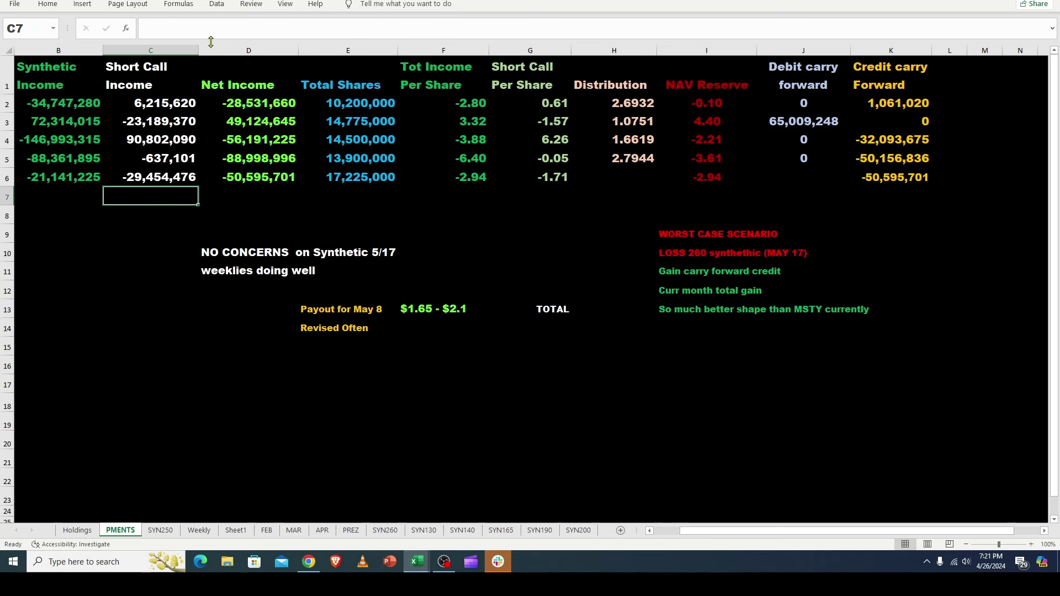
click(150, 174)
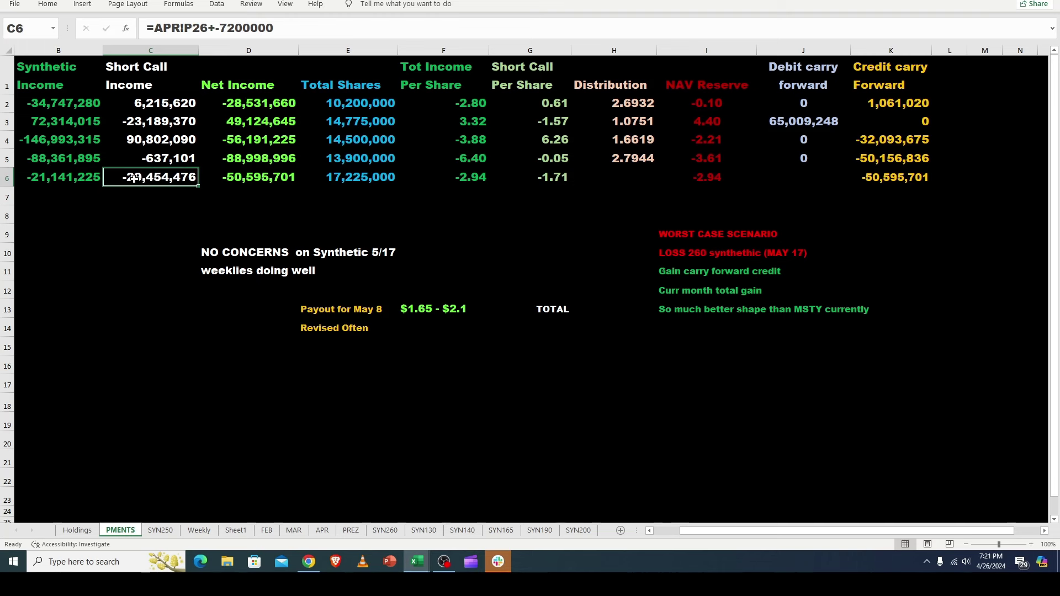
Check the short call income per share in G6, and revise the May 8 payout estimate in F13 to $1.71 - $2.21.
click(546, 177)
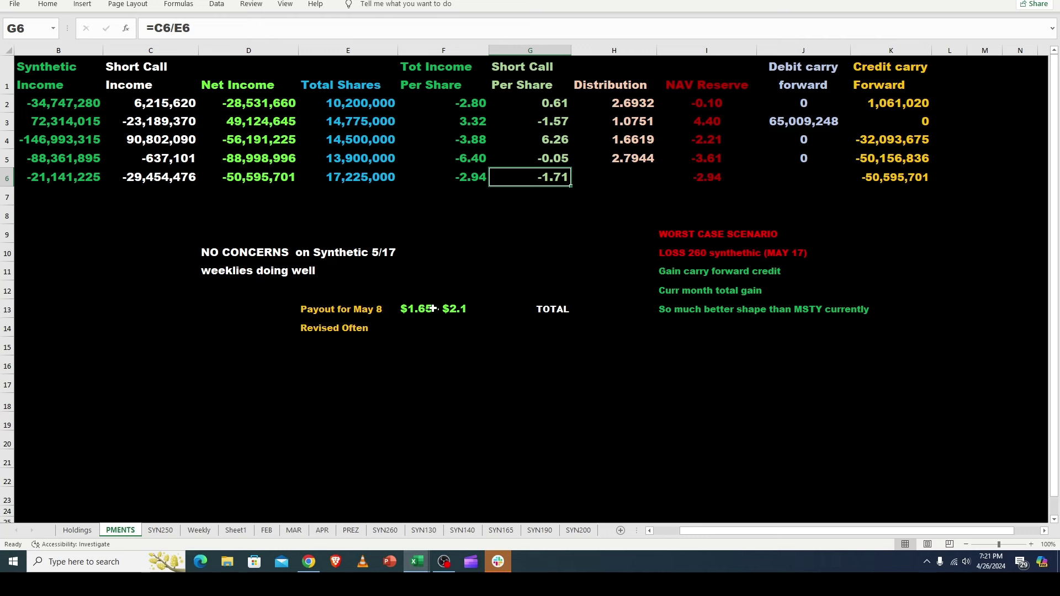
click(427, 307)
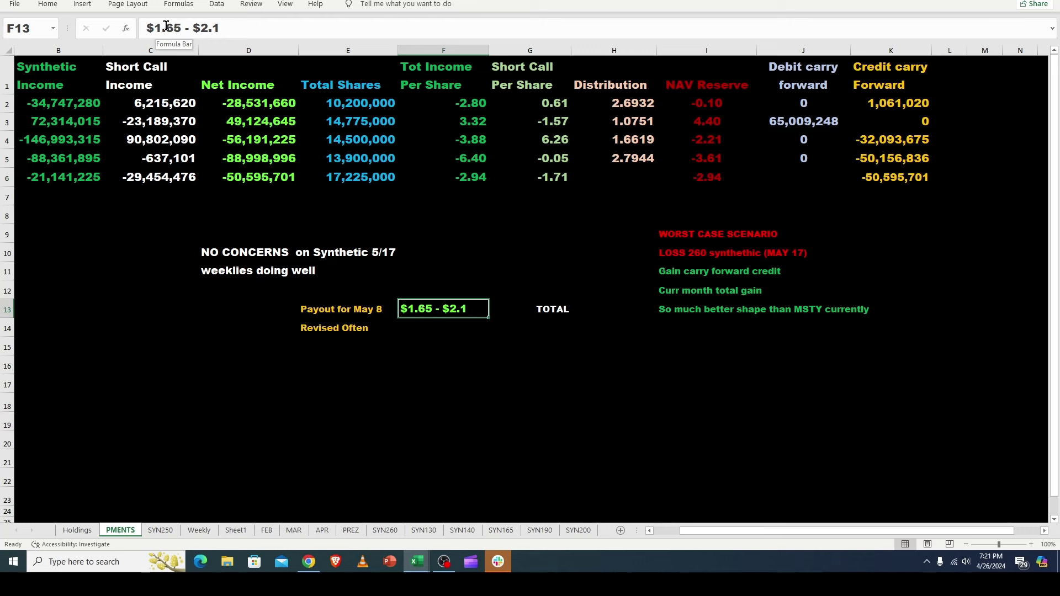
drag(166, 25, 179, 27)
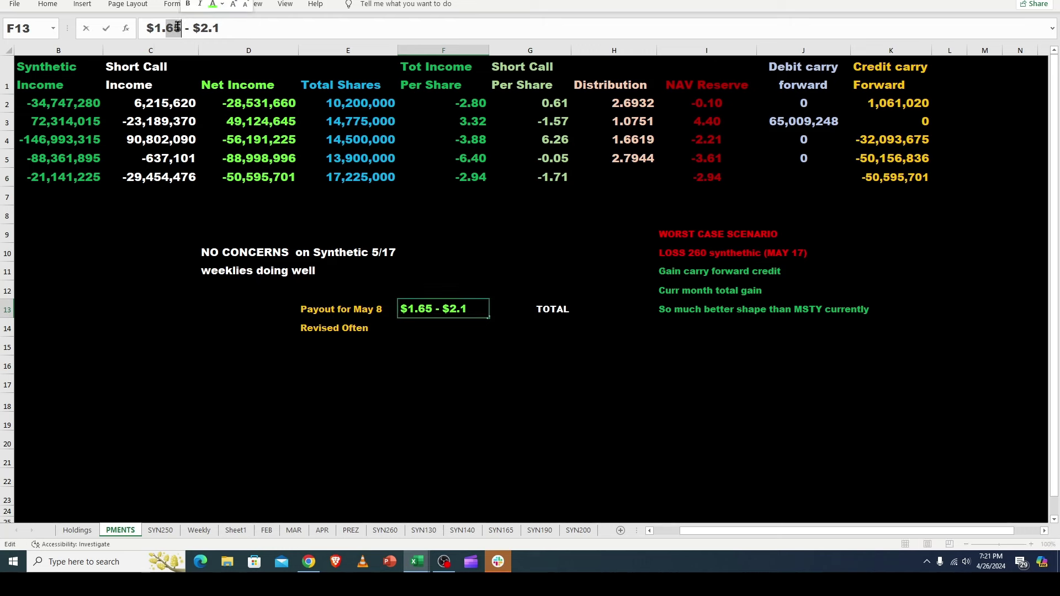
text(71)
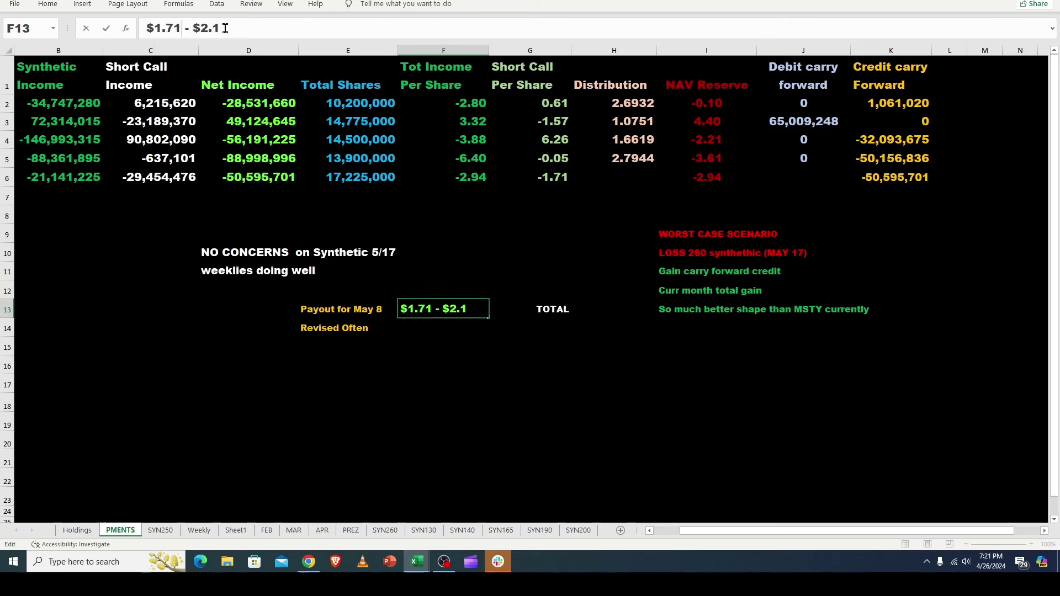
drag(213, 28, 225, 28)
text(21)
key(Return)
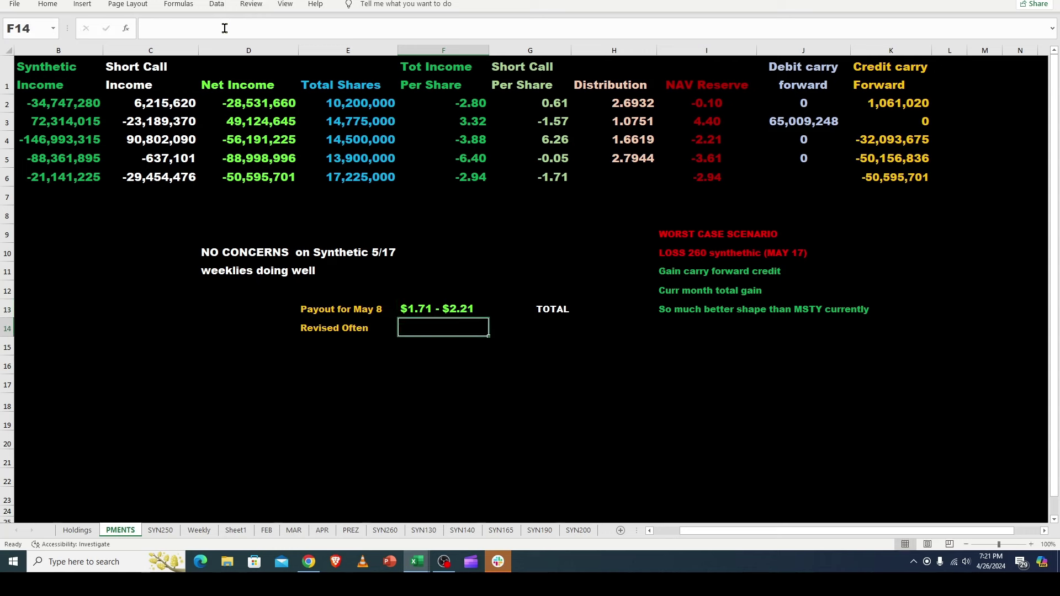
Compare the May 8 payout estimate with the current month's short call income in C6 of the PMENTS sheet.
click(438, 308)
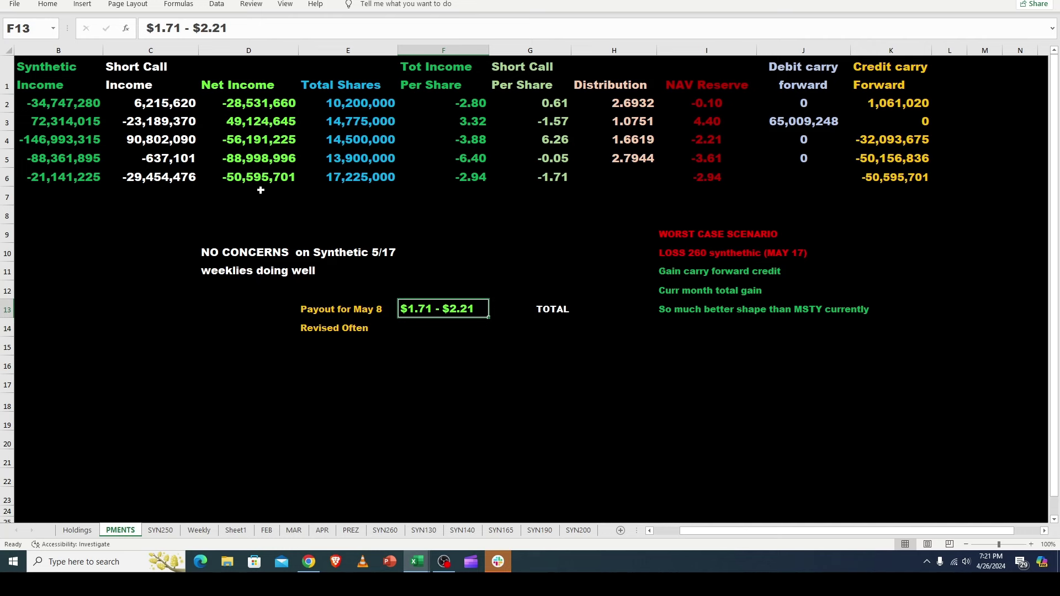
click(159, 178)
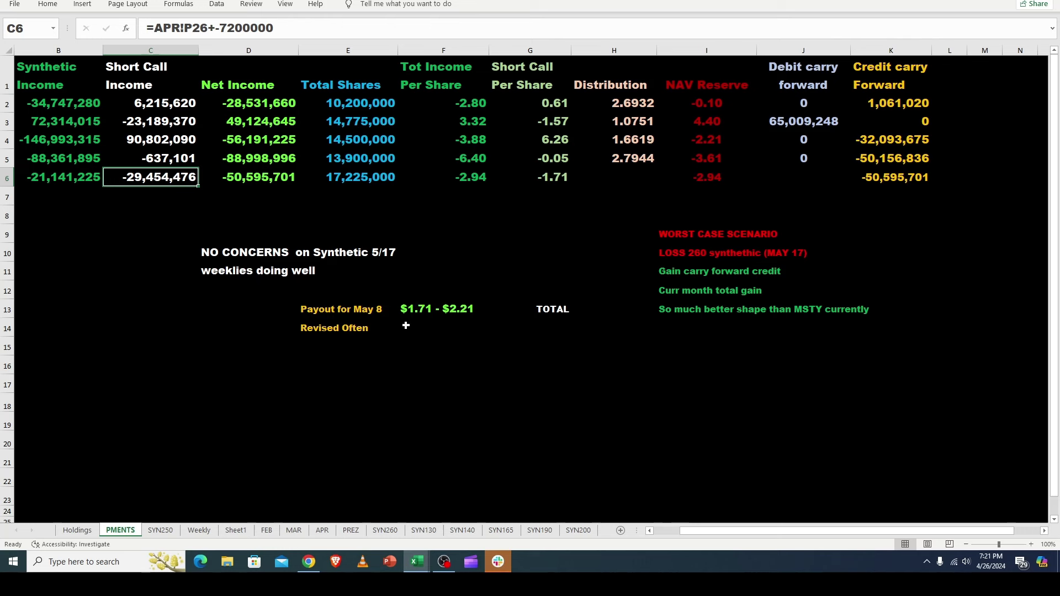
click(461, 308)
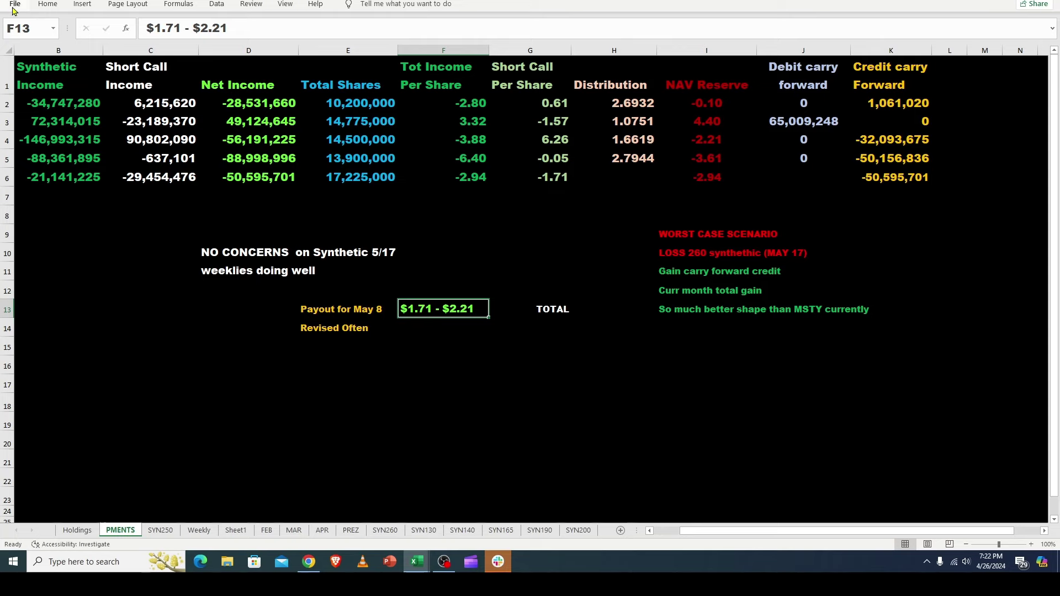
Close the CONY workbook and bring up the APR sheet of the MSTY workbook.
click(15, 8)
click(14, 14)
key(super+d)
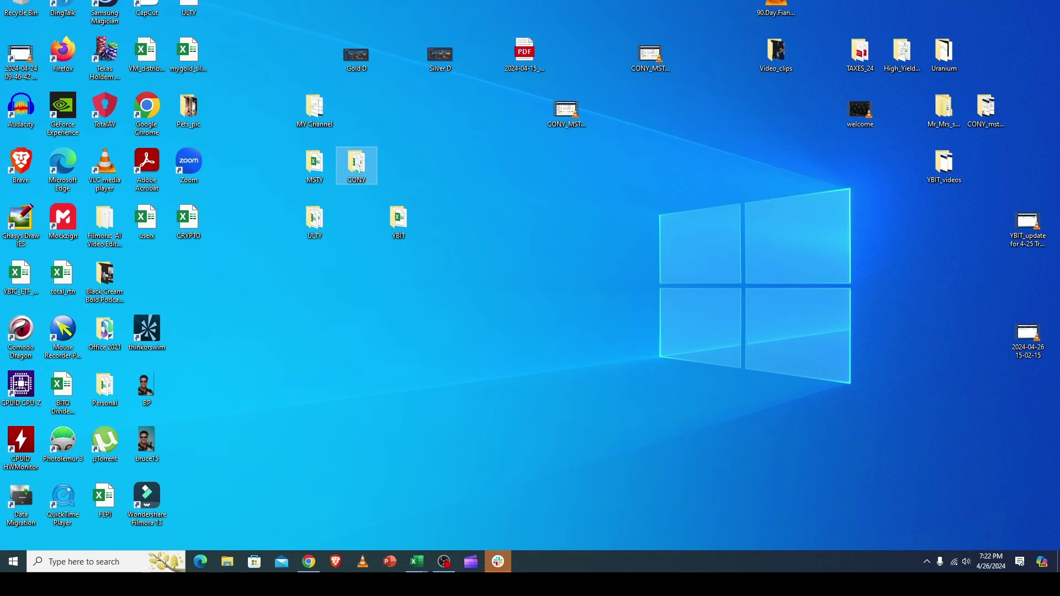
mouse_move(417, 562)
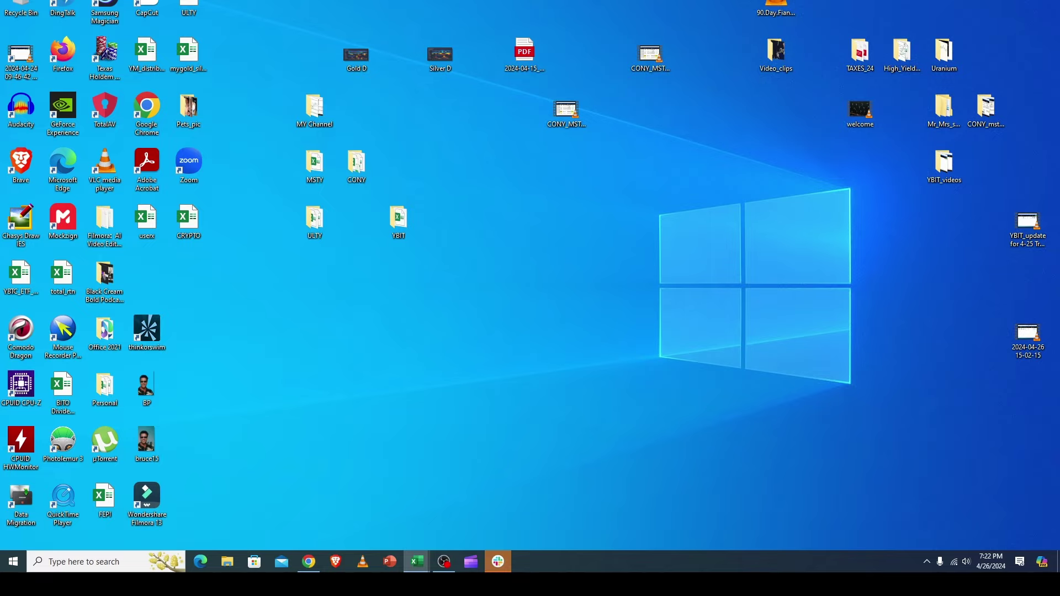
key(super+d)
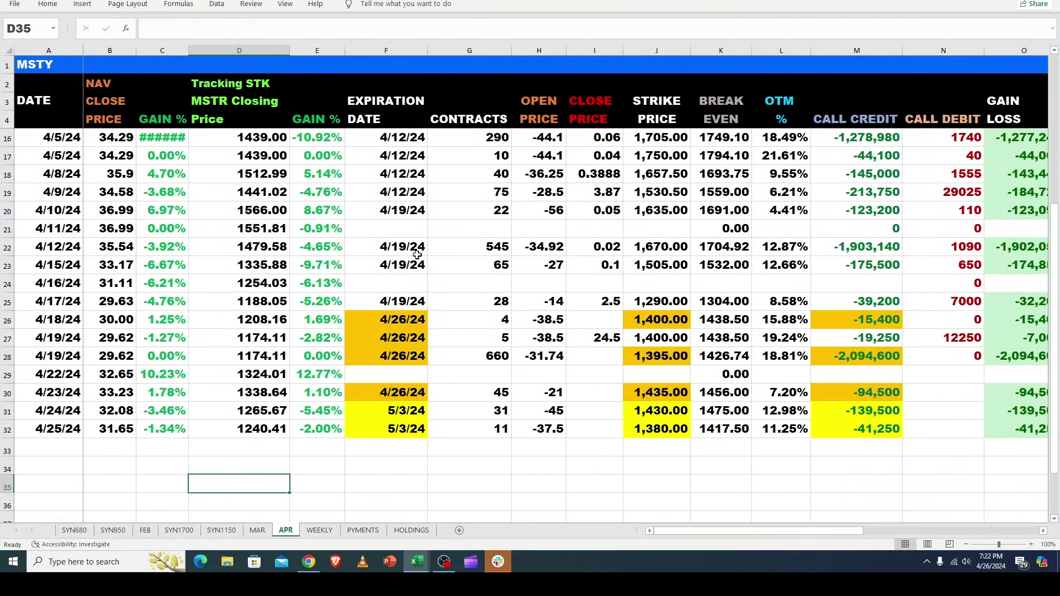
Review MSTY's 4/25/24 closing prices, gain percentage and contracts in the APR sheet, and total the call credits in M26:M30.
click(373, 487)
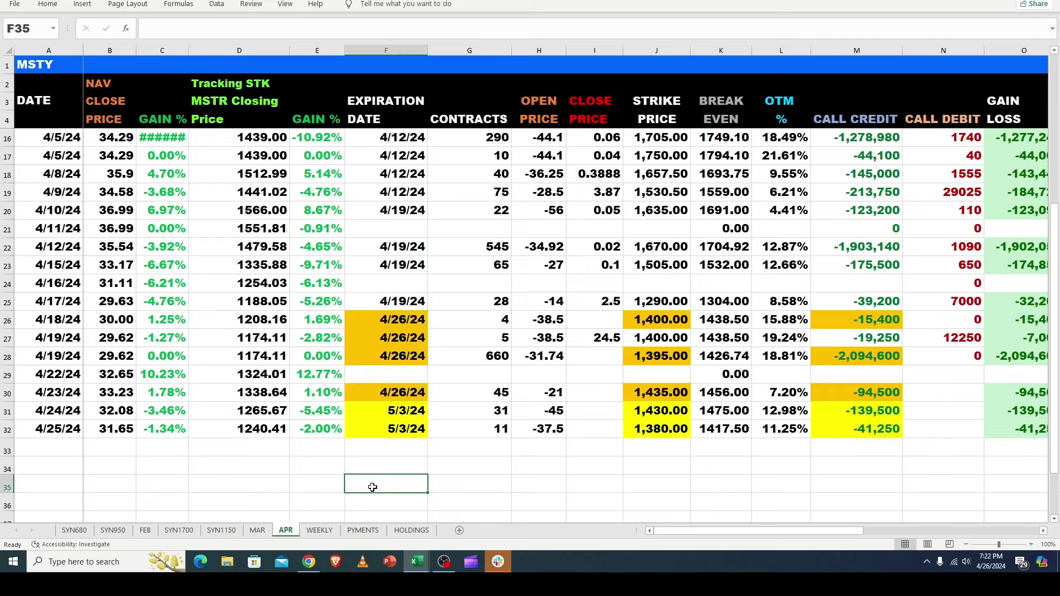
click(257, 433)
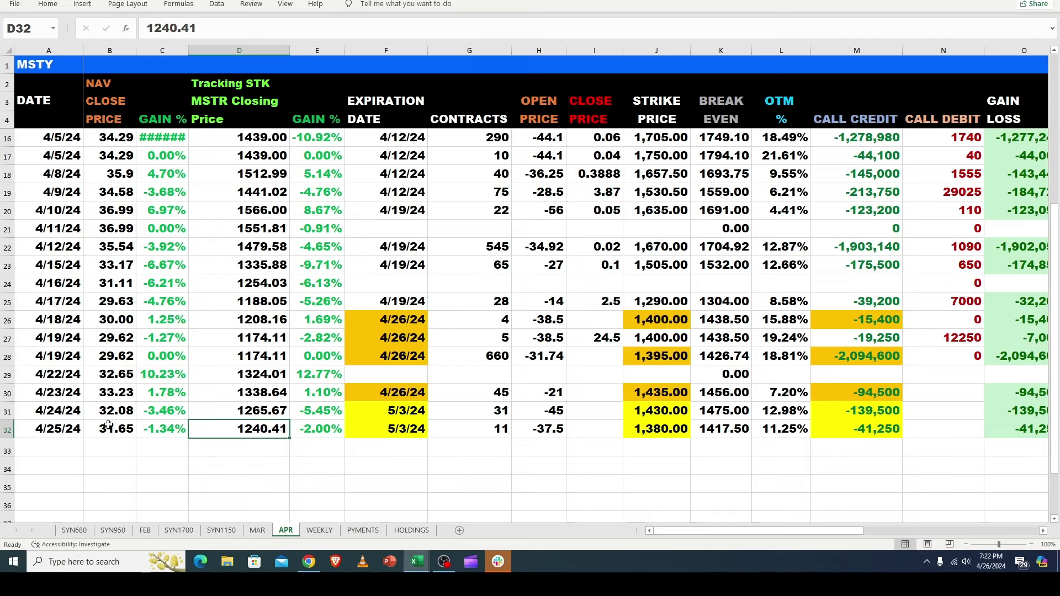
click(150, 436)
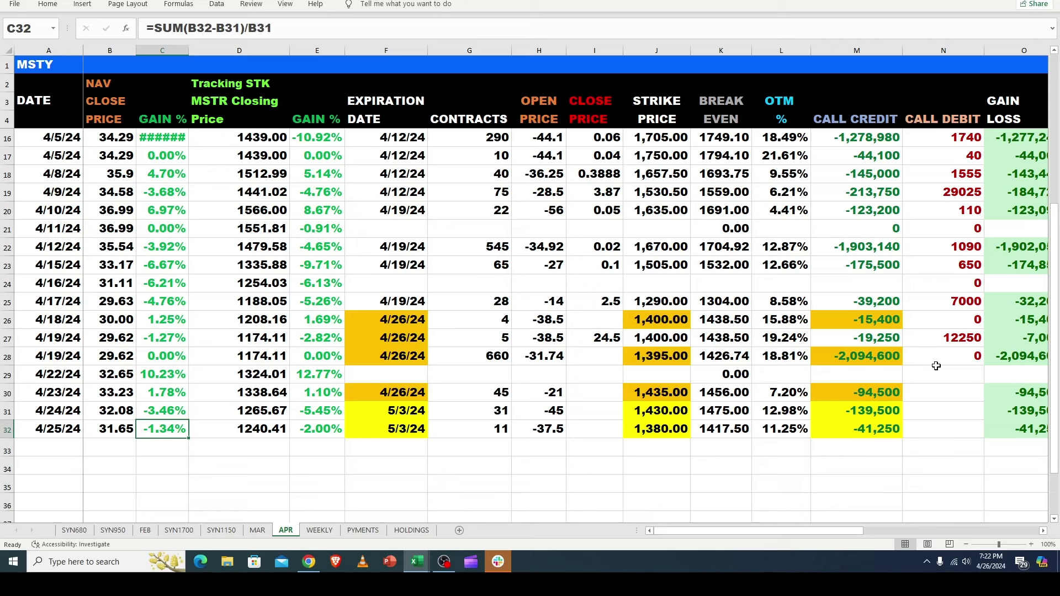
drag(867, 319, 868, 393)
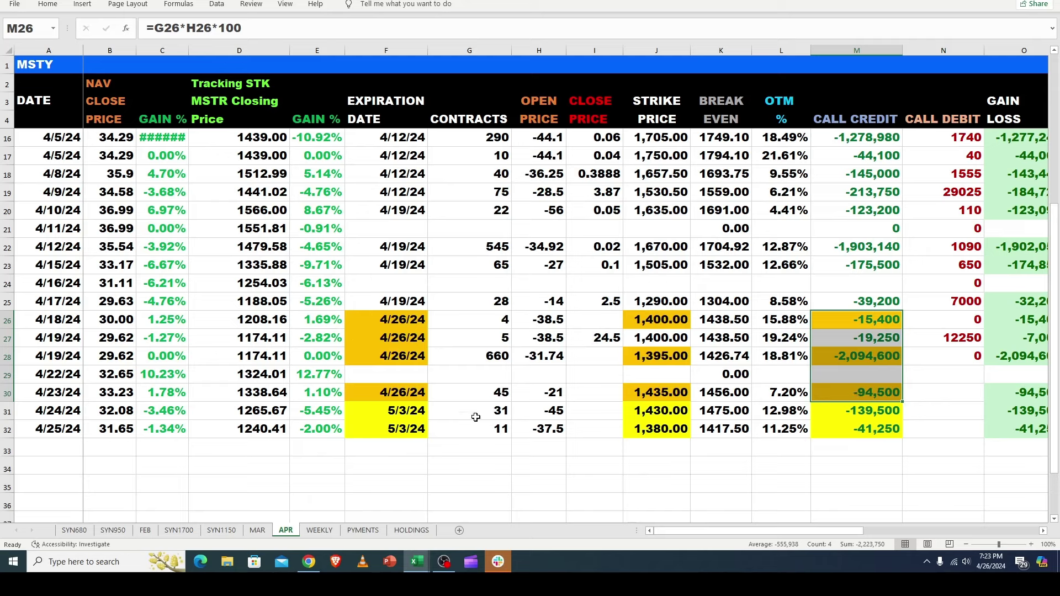
click(498, 431)
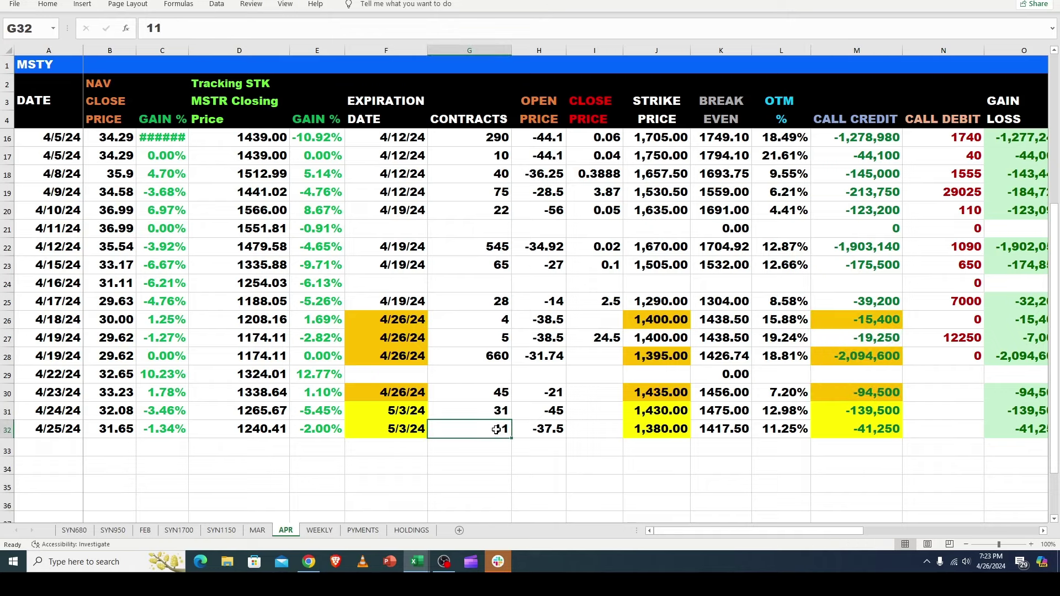
Switch to the MSTY_intraday_4_25 workbook and review the types, tickers and quantities of the 4/25/2024 MSTR option trades.
click(417, 562)
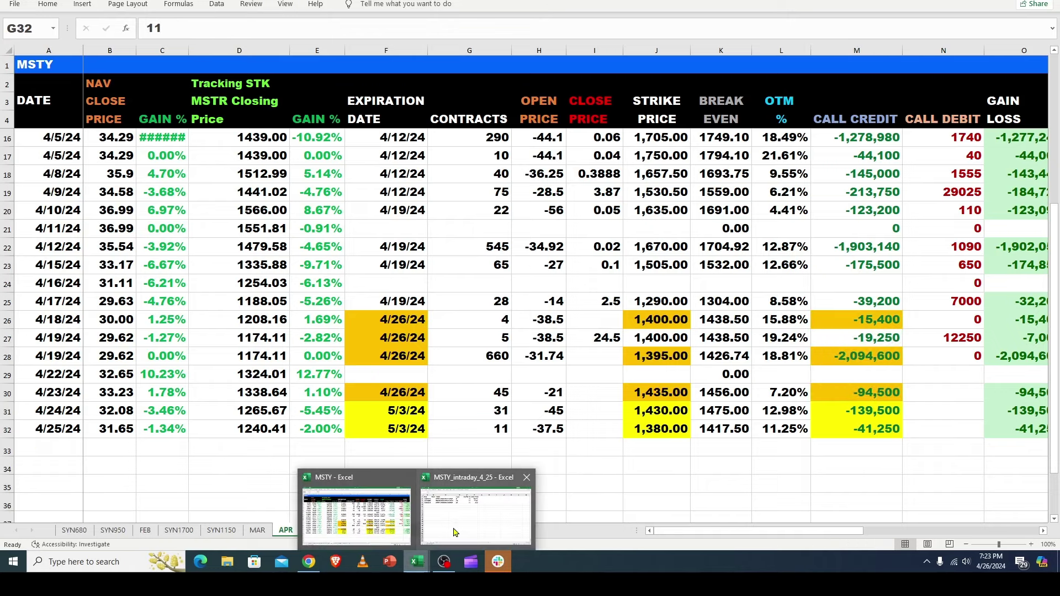
drag(1059, 7, 348, 2)
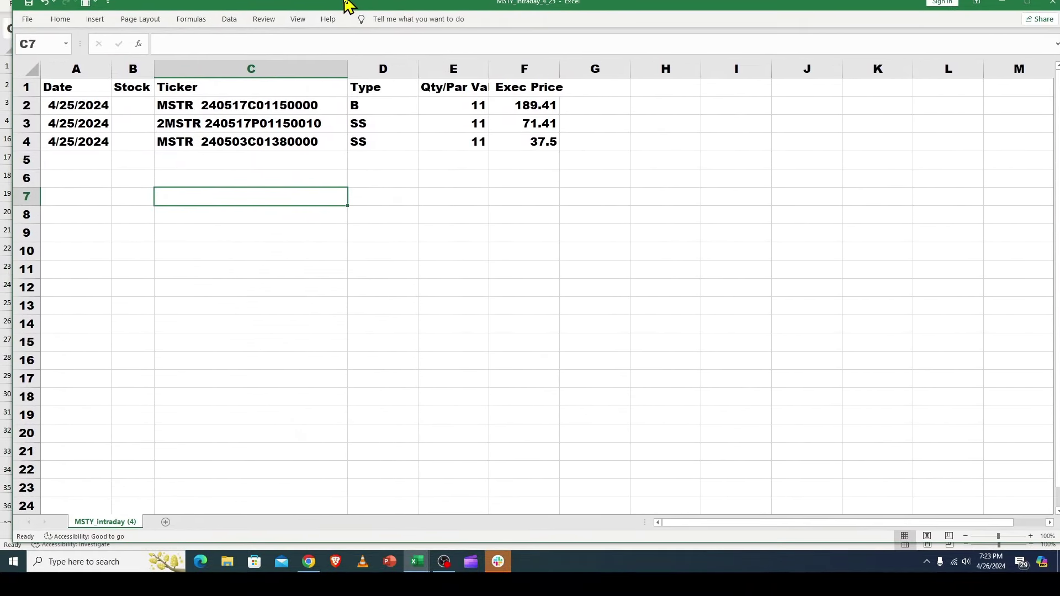
click(372, 111)
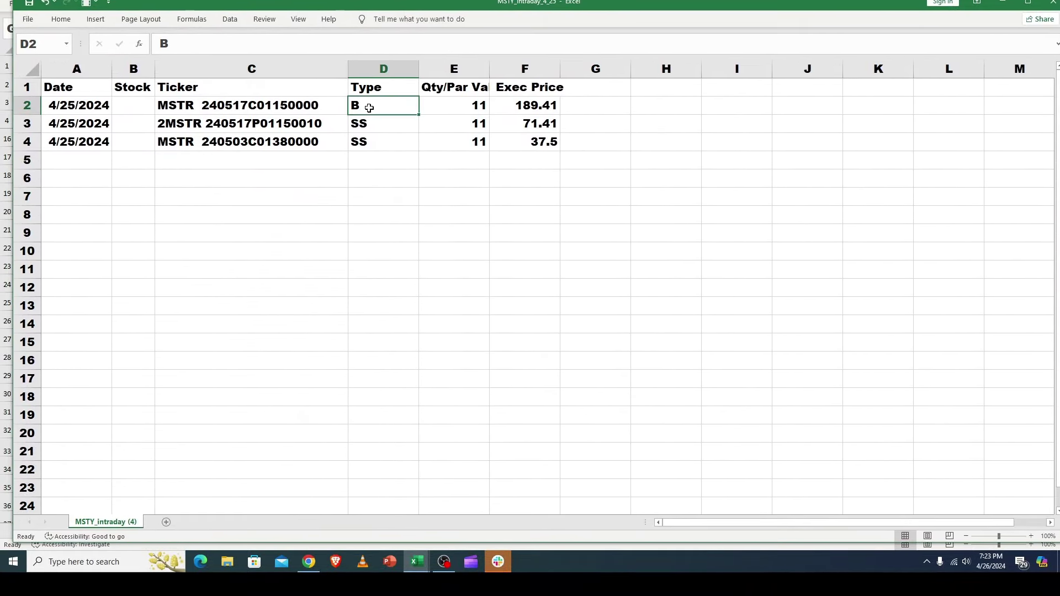
click(363, 125)
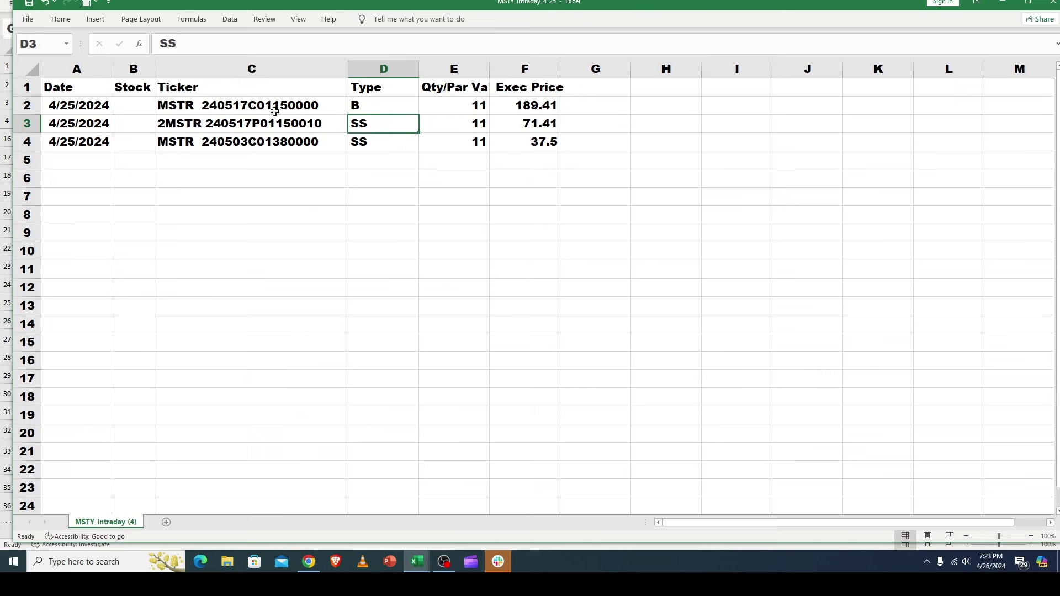
click(232, 104)
click(248, 126)
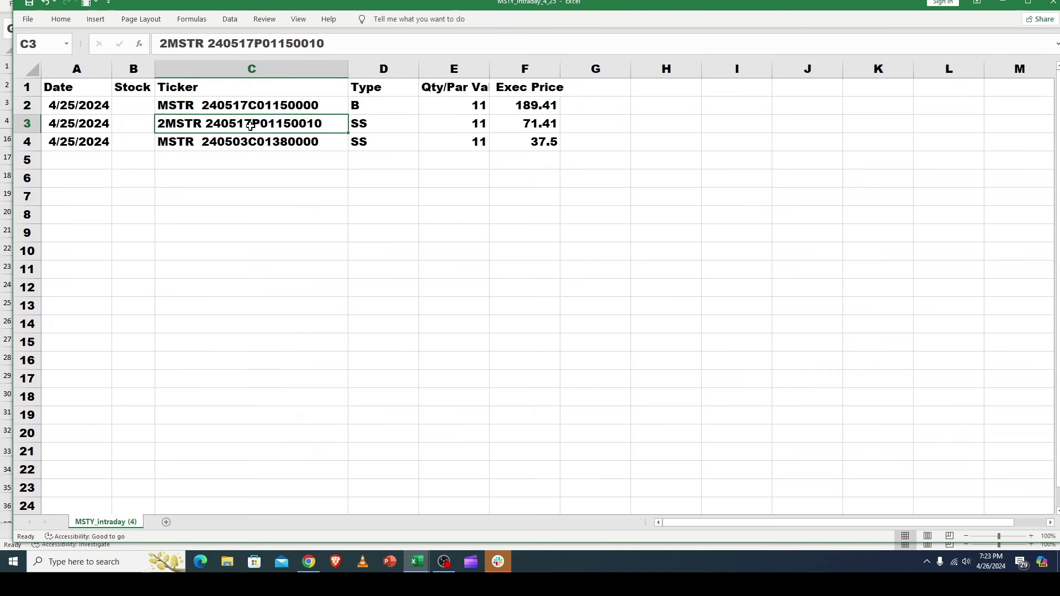
click(465, 105)
click(465, 124)
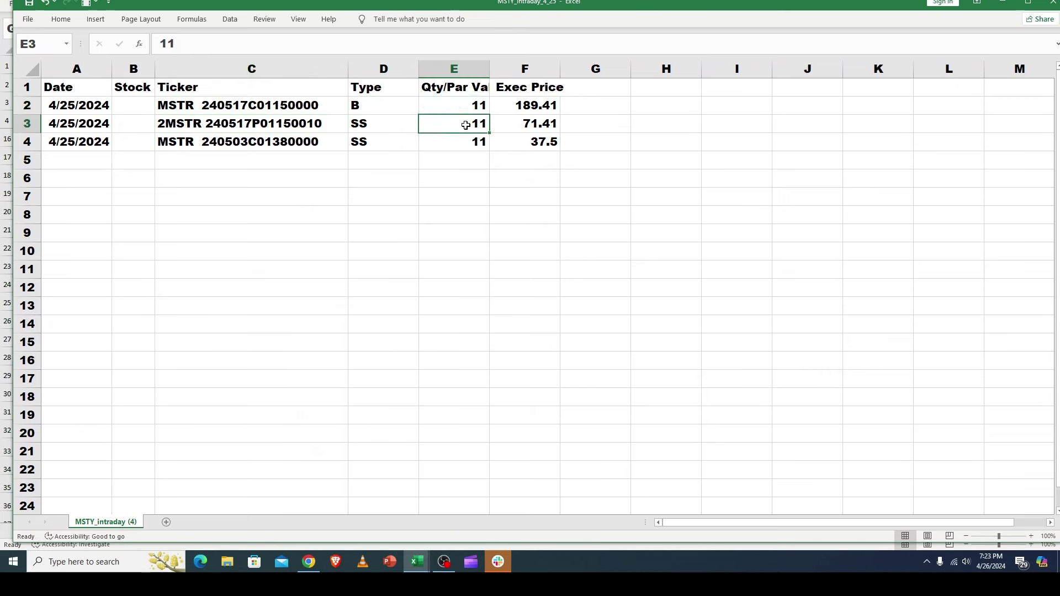
click(266, 145)
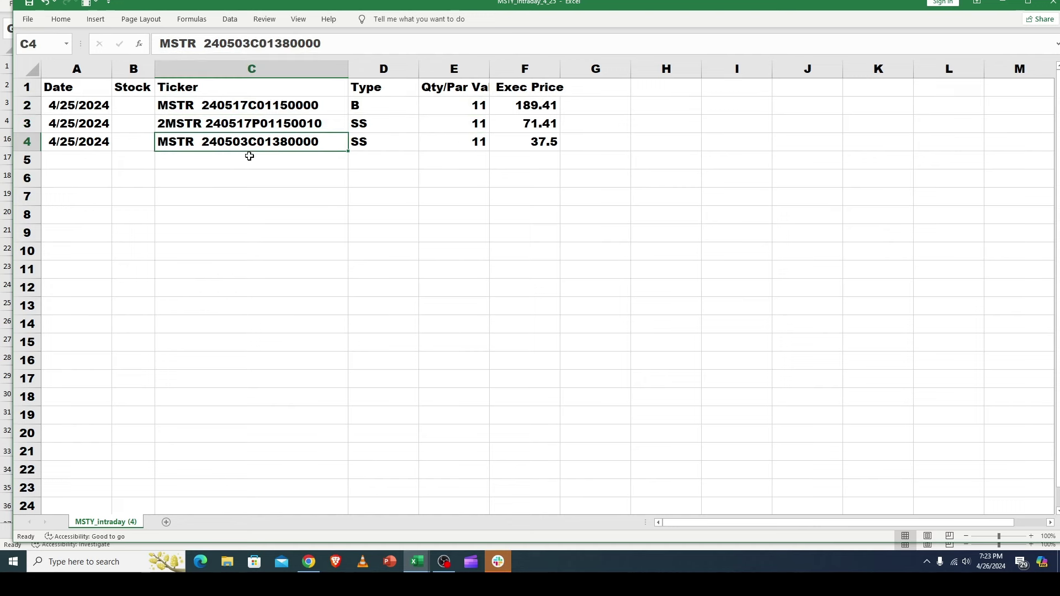